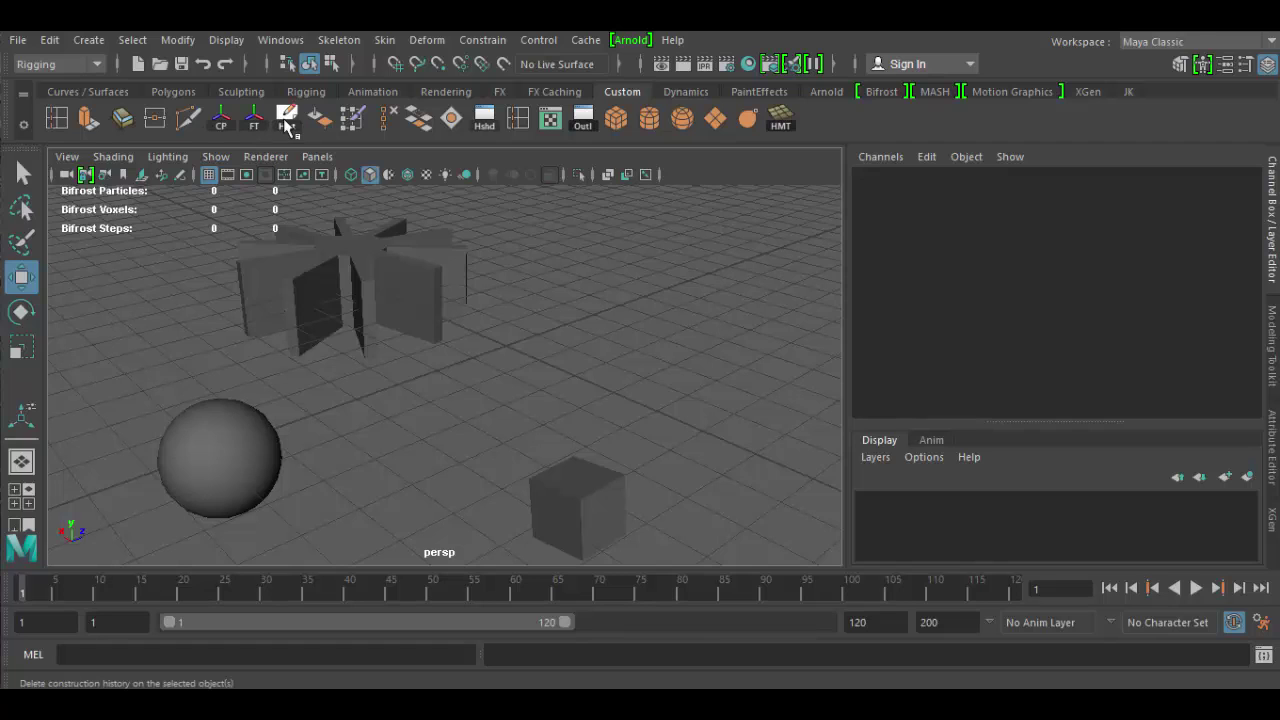
left_click(50, 40)
mouse_move(100, 281)
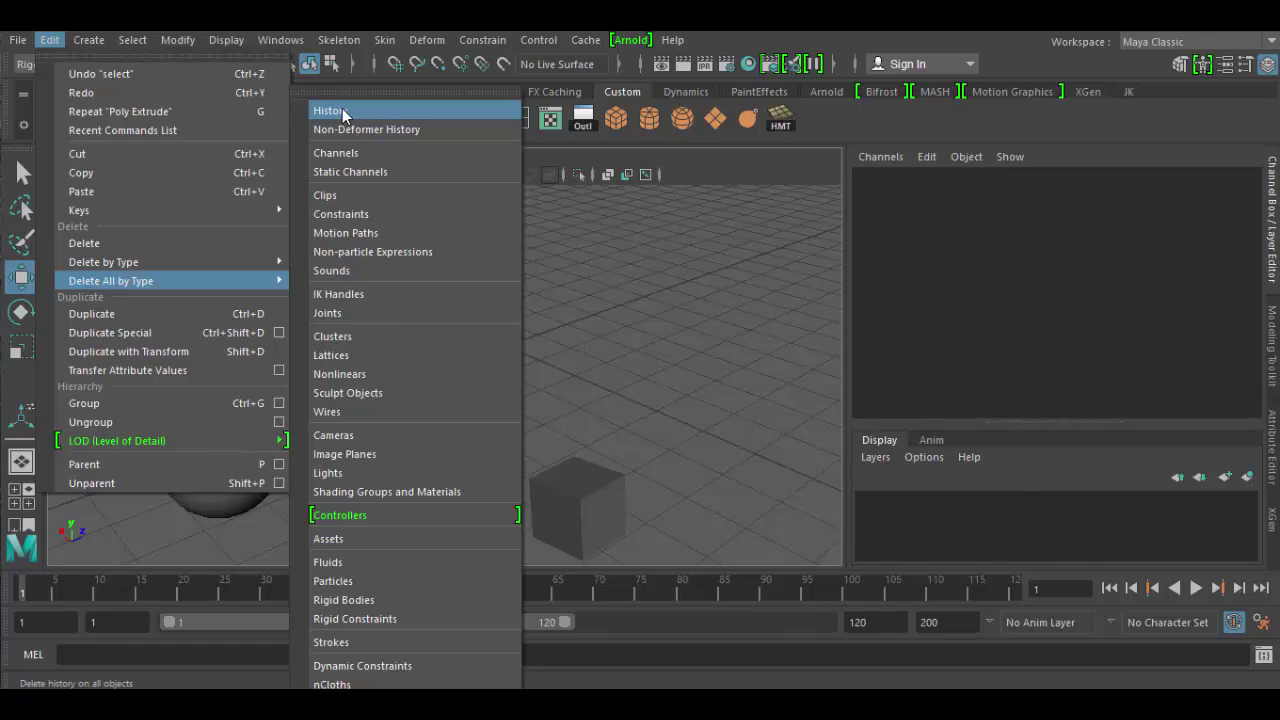
mouse_move(226, 263)
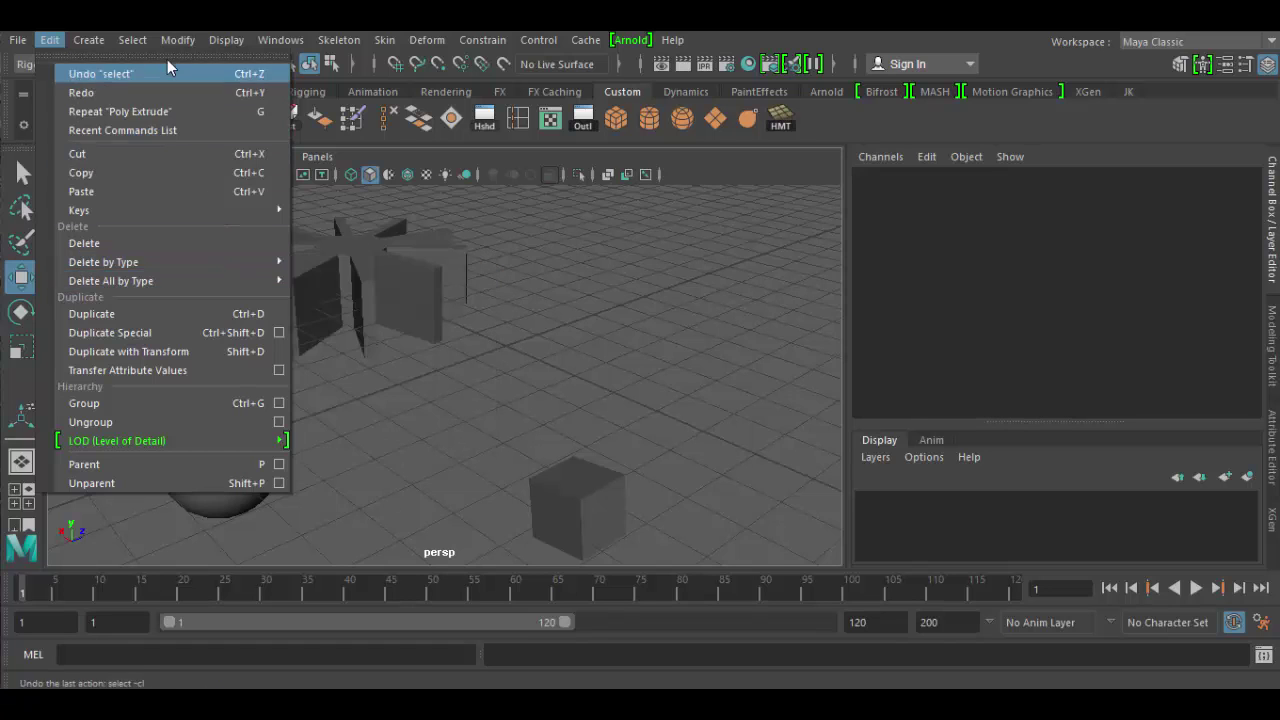
Review the Freeze Transformations options, including the Lock normals choices, and reset them to their defaults.
mouse_move(178, 42)
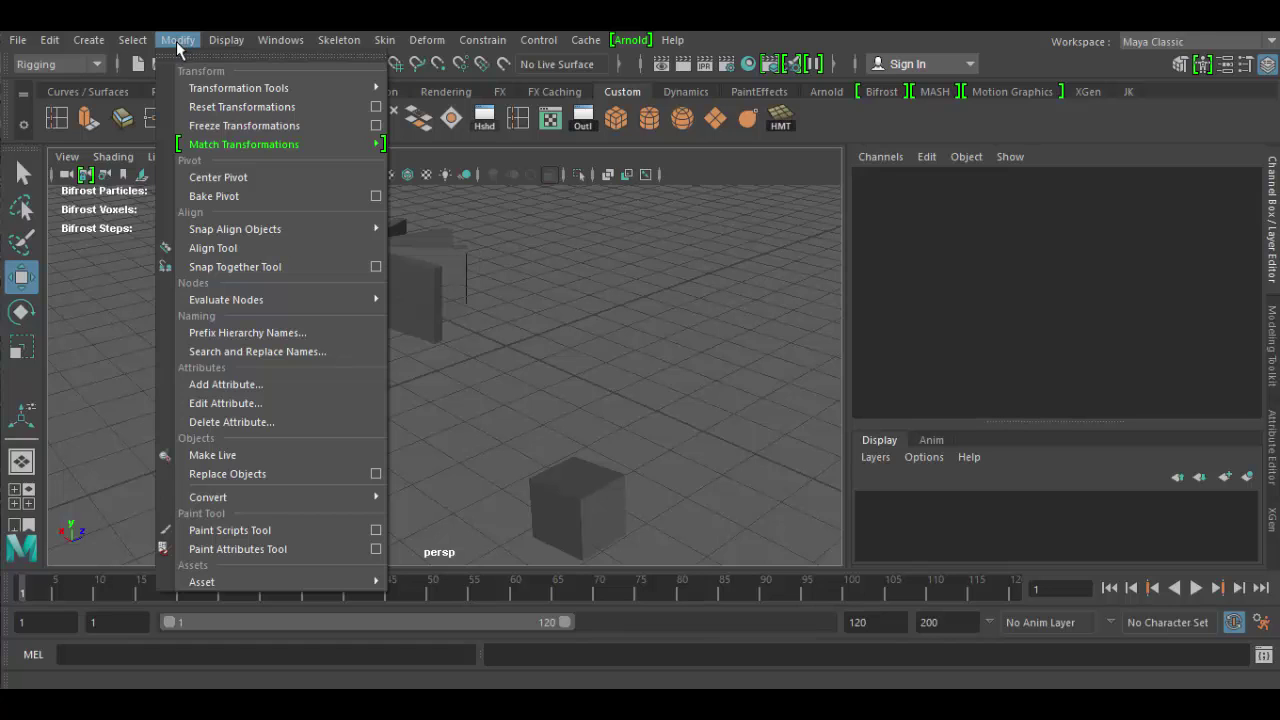
left_click(377, 125)
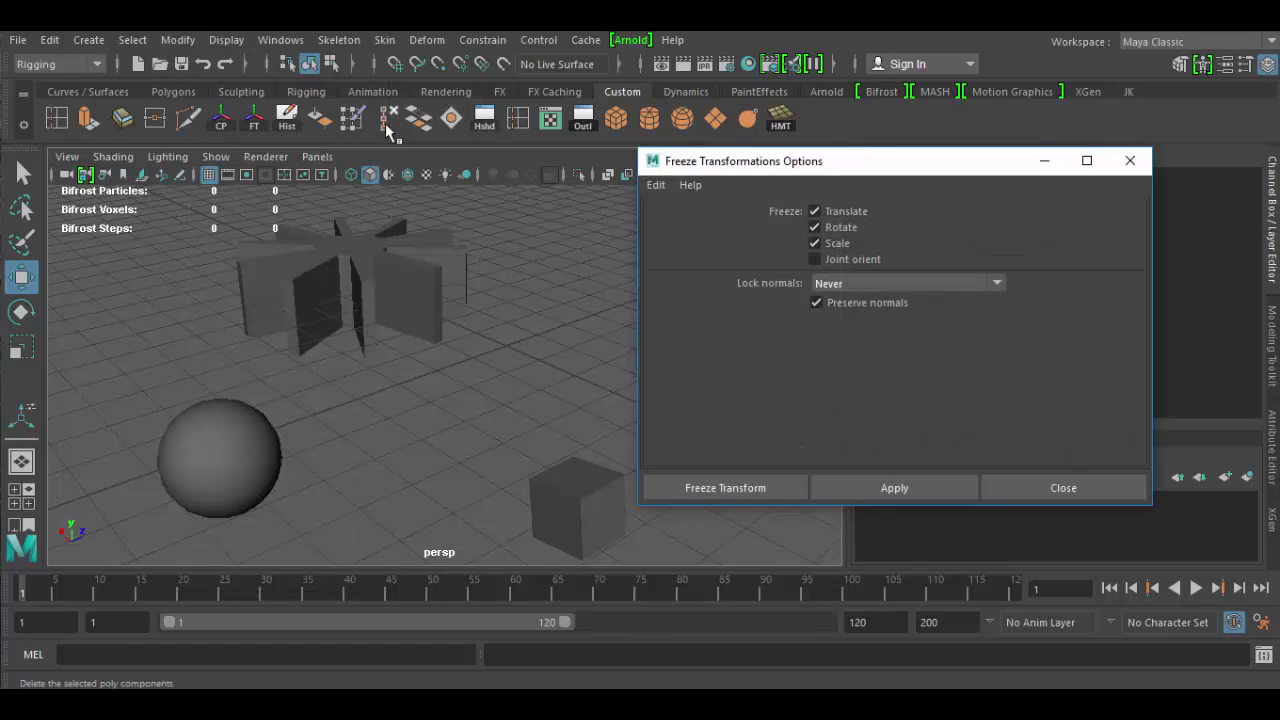
left_click_drag(823, 164, 695, 171)
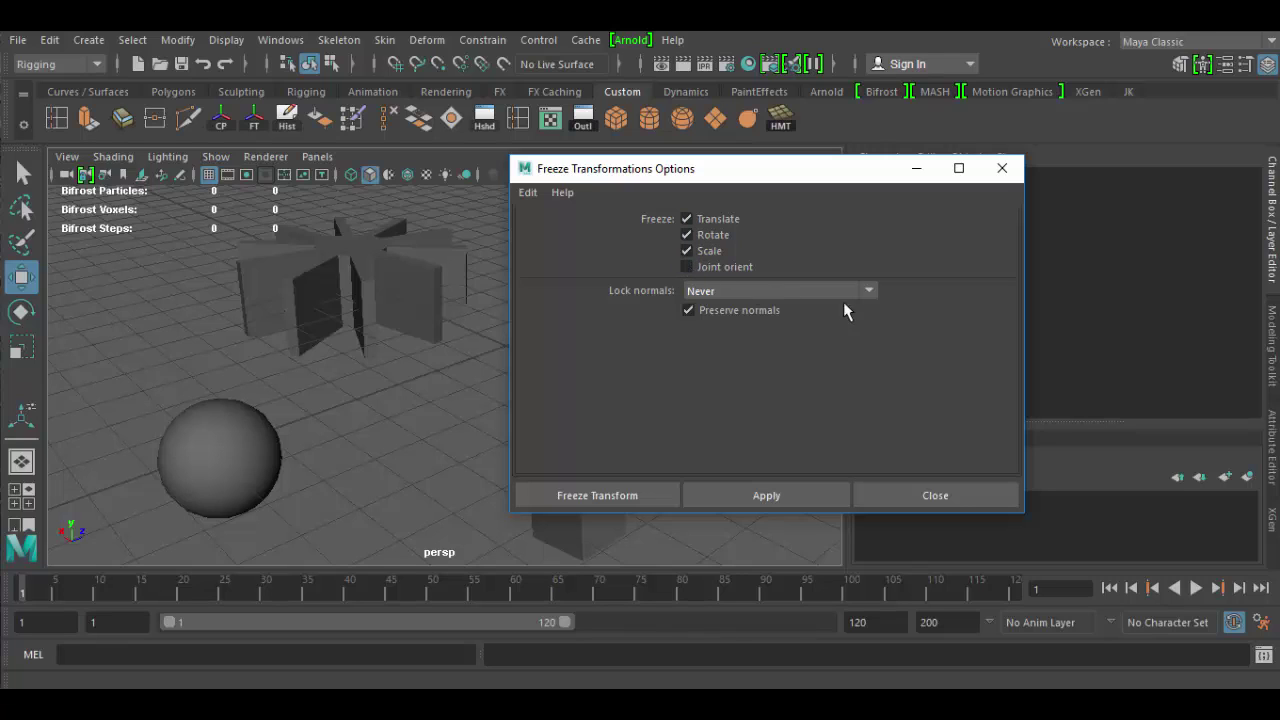
left_click(868, 292)
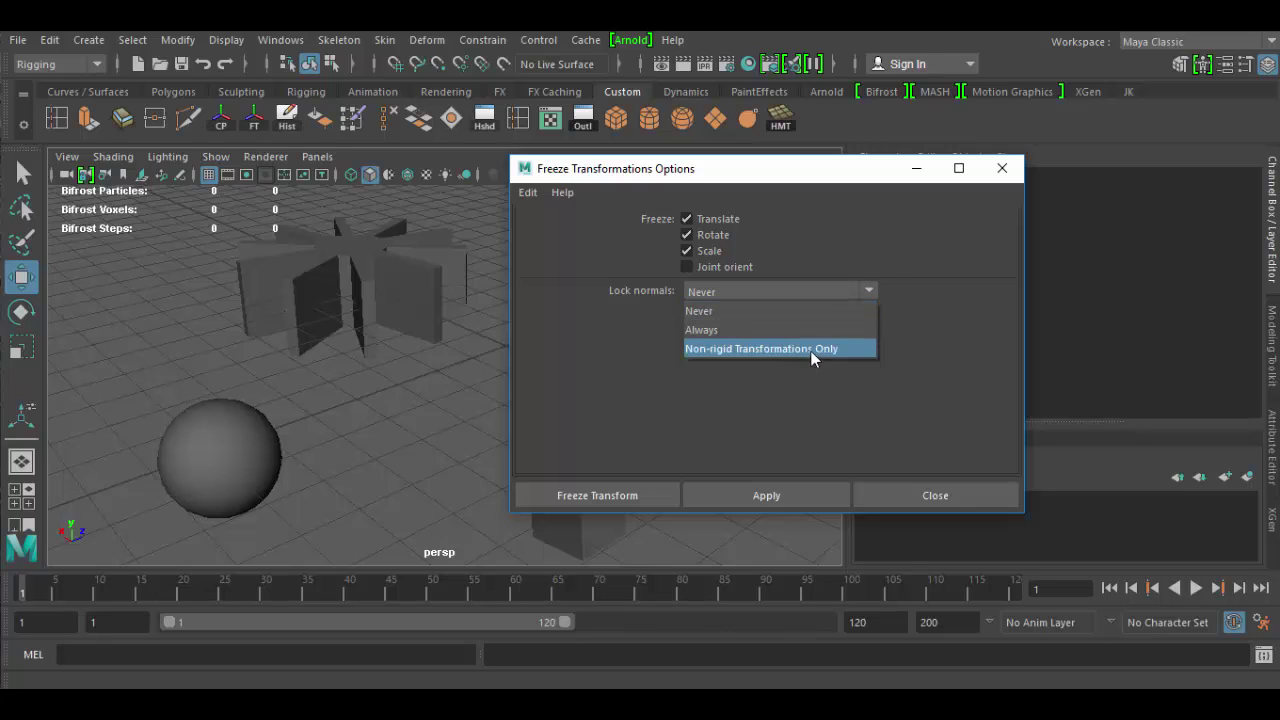
left_click(847, 259)
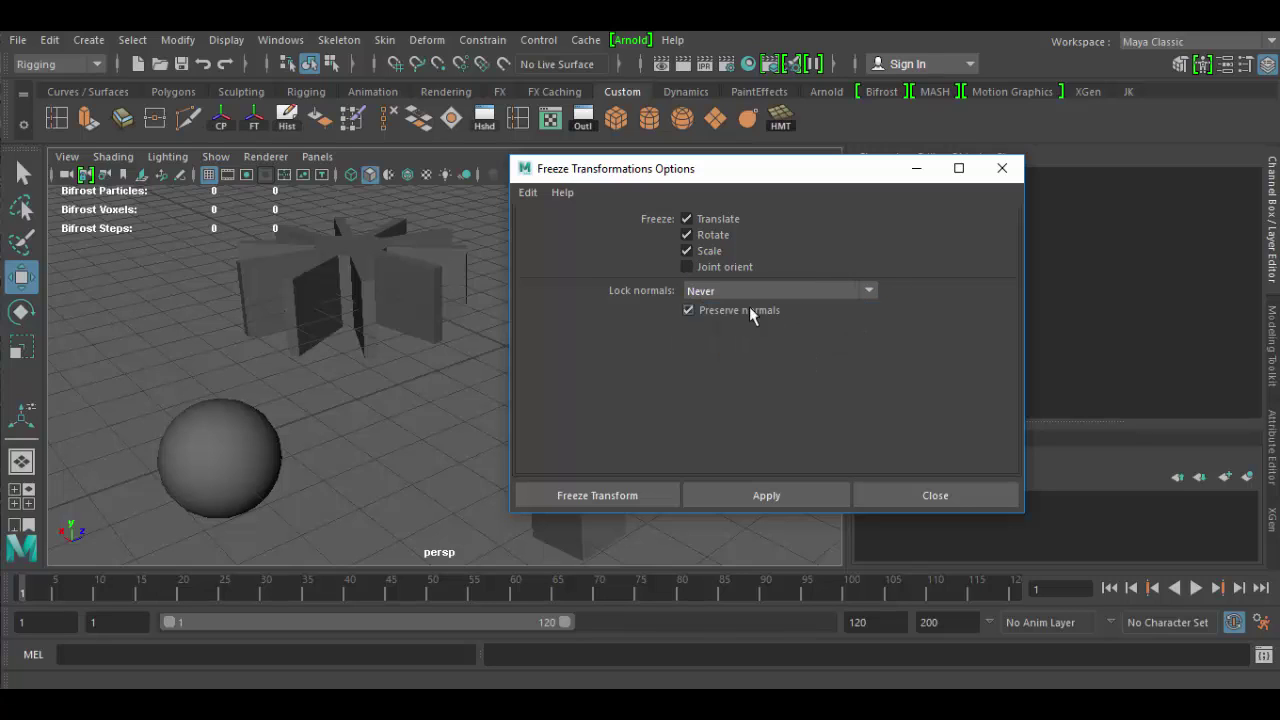
left_click(527, 192)
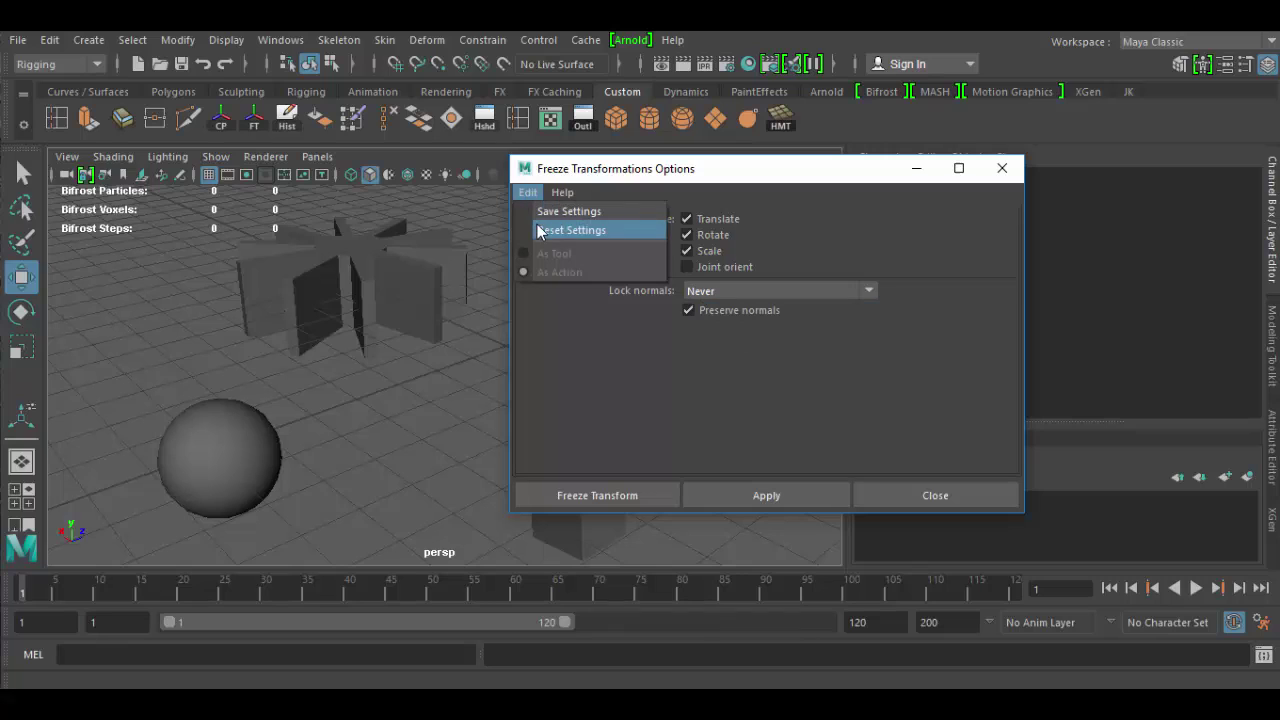
left_click(571, 230)
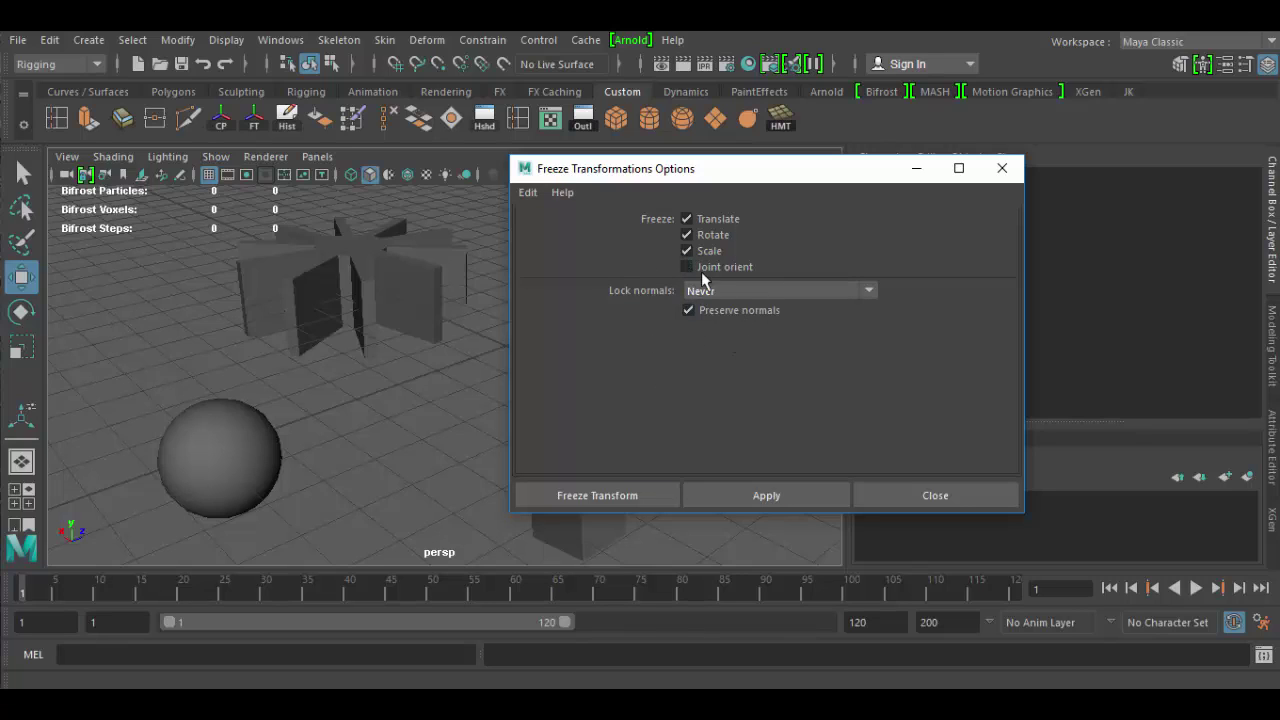
left_click(1001, 172)
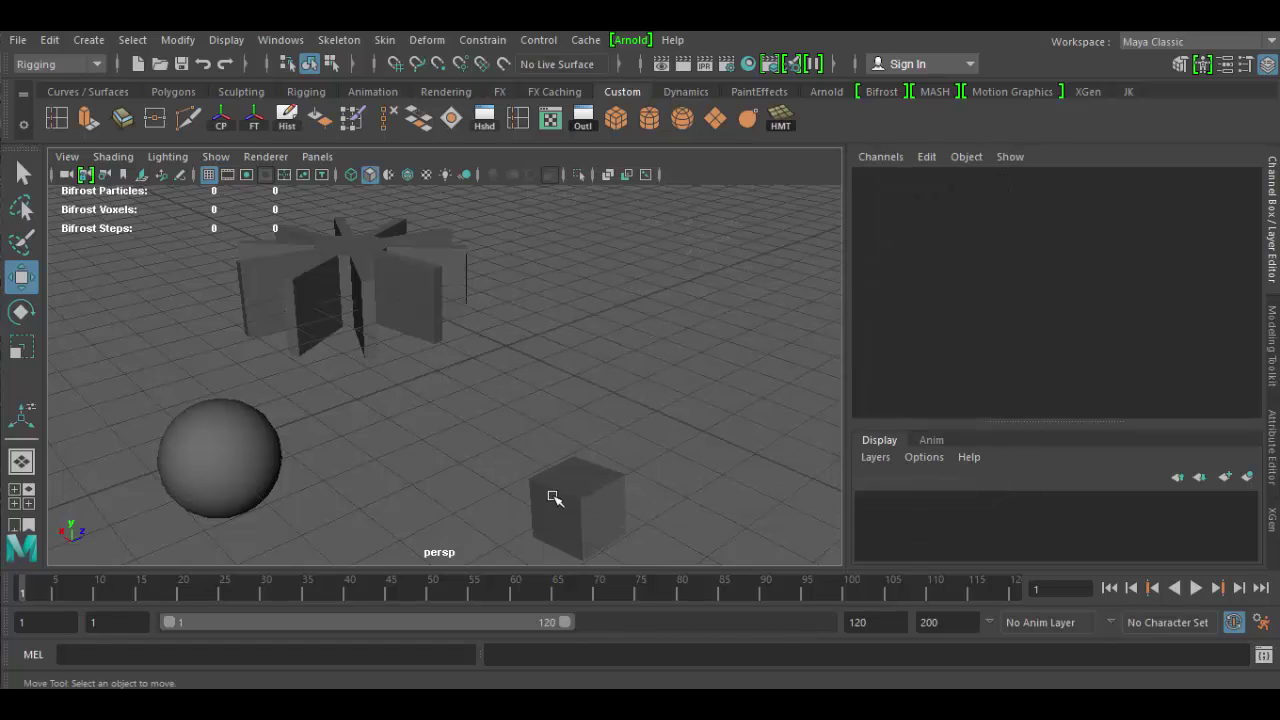
Inspect the sphere's polySphere1 creation settings and delete the sphere's construction history.
left_click(600, 491)
left_click(366, 352)
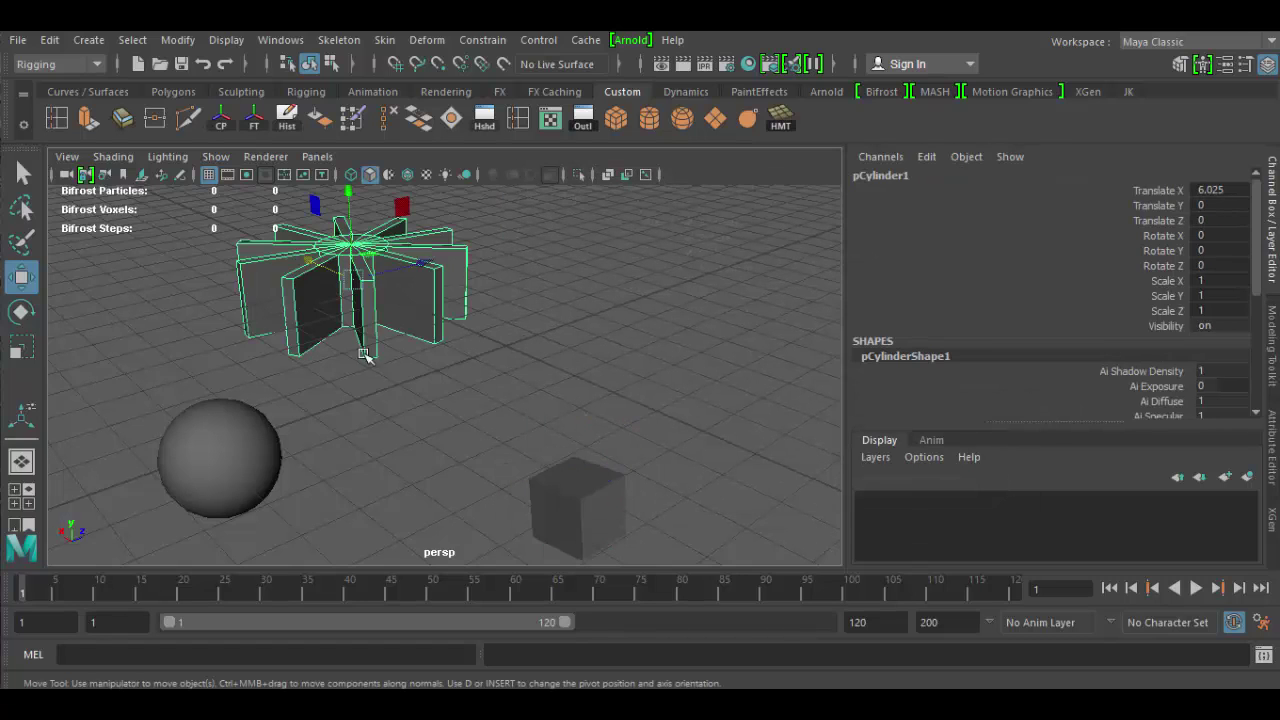
left_click(214, 446)
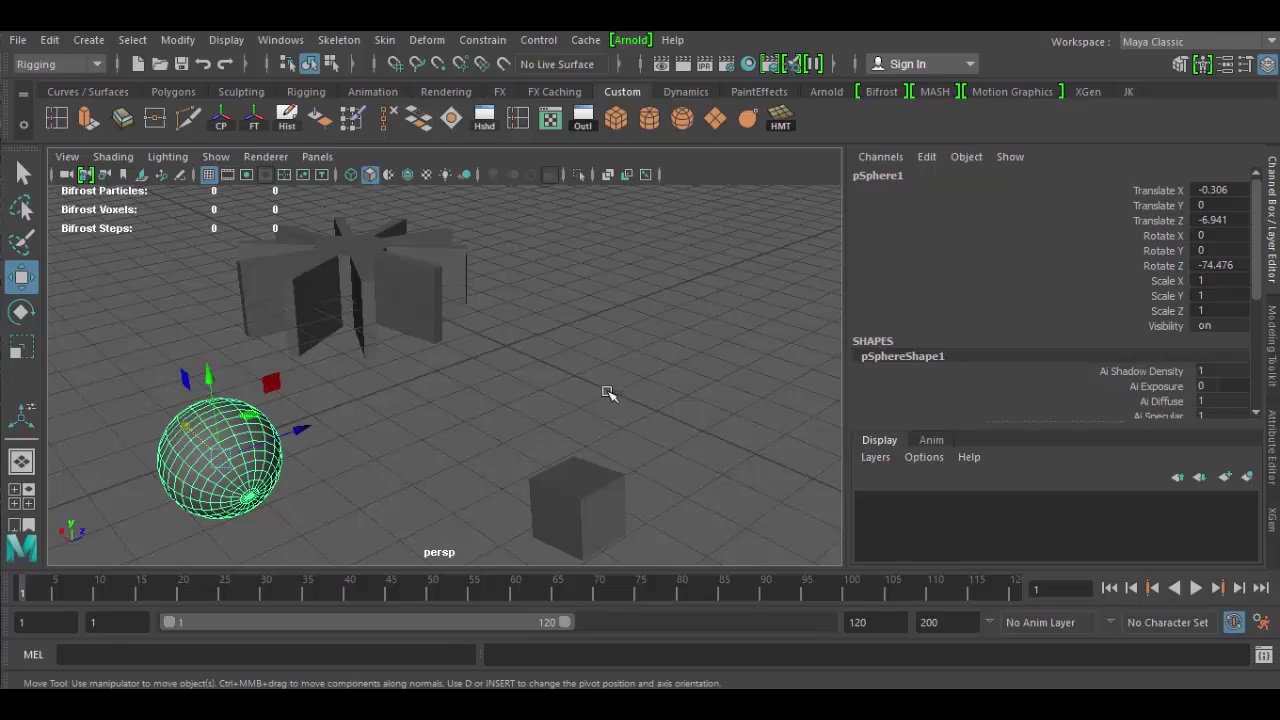
scroll(979, 390, "down", 5)
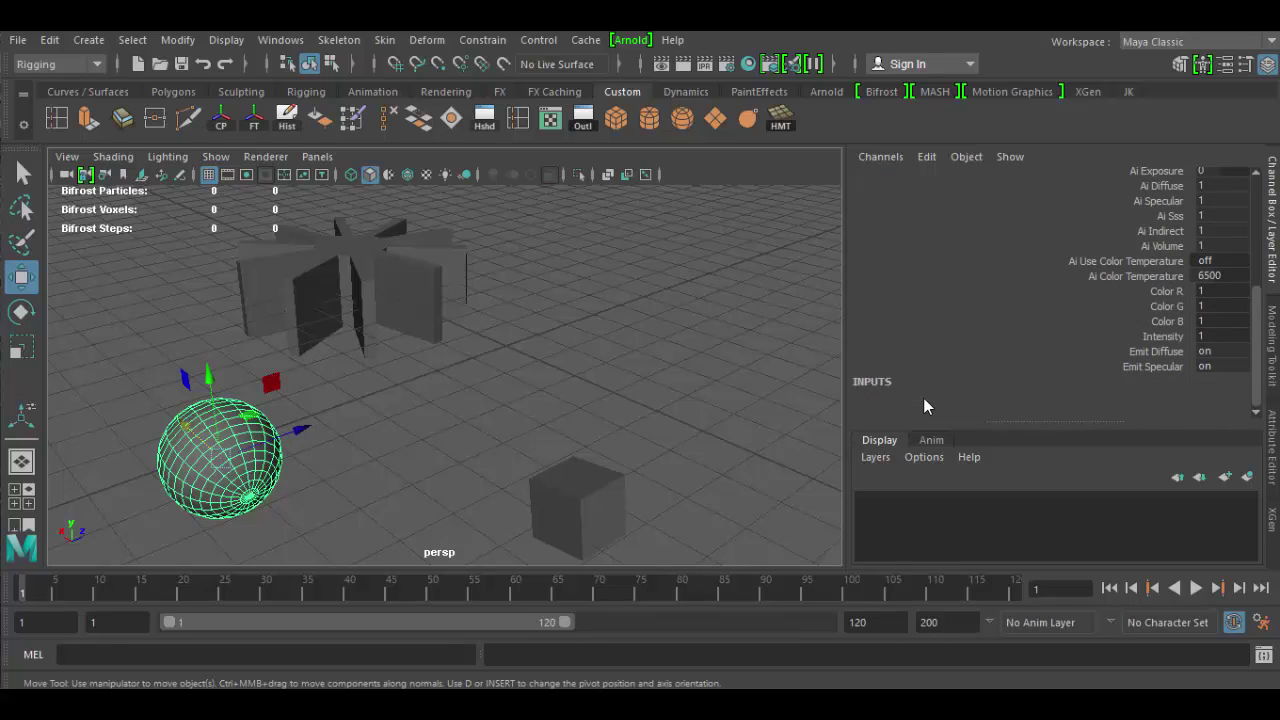
left_click(923, 397)
scroll(923, 397, "down", 2)
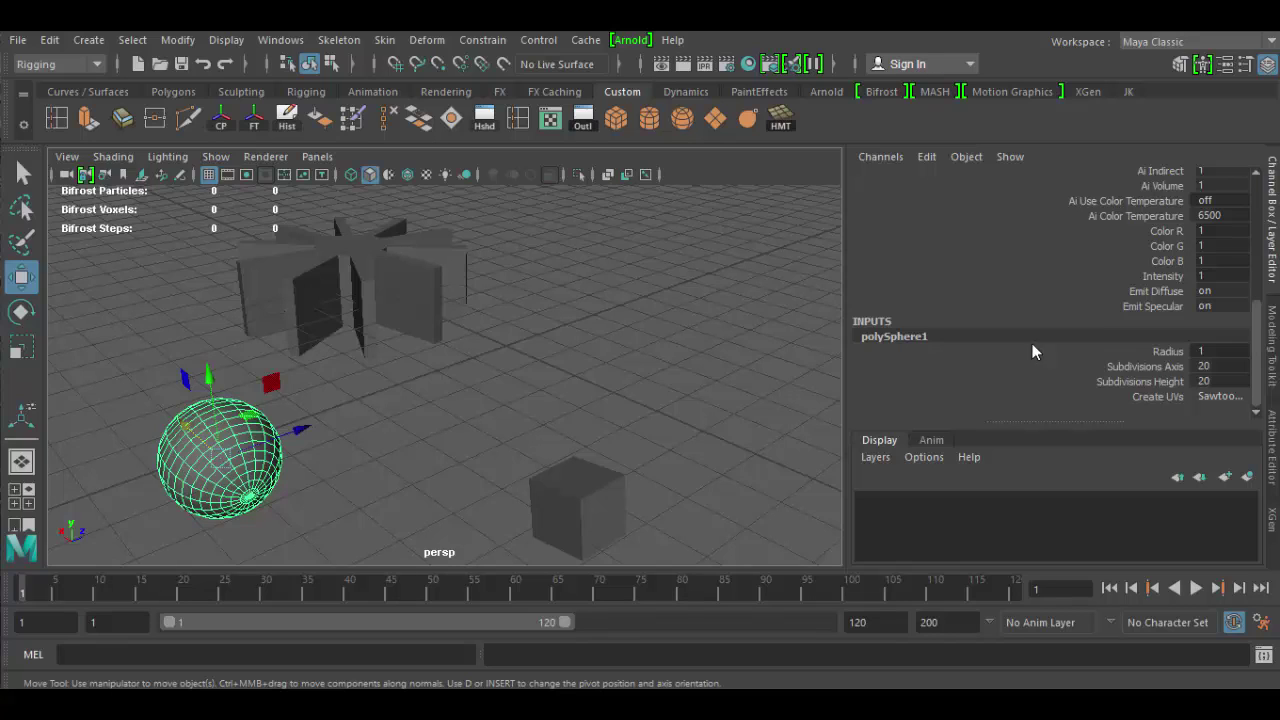
left_click(286, 120)
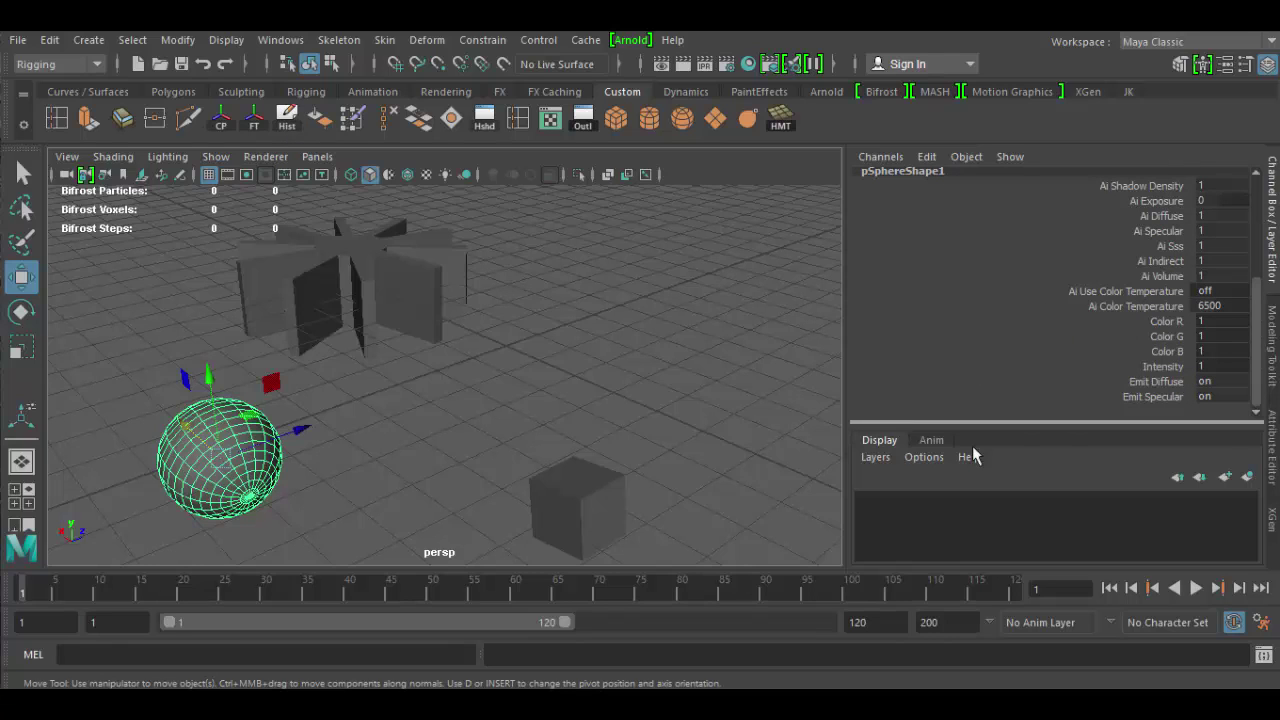
Set the cube's Subdivisions Width to 7 and delete its construction history.
left_click(560, 497)
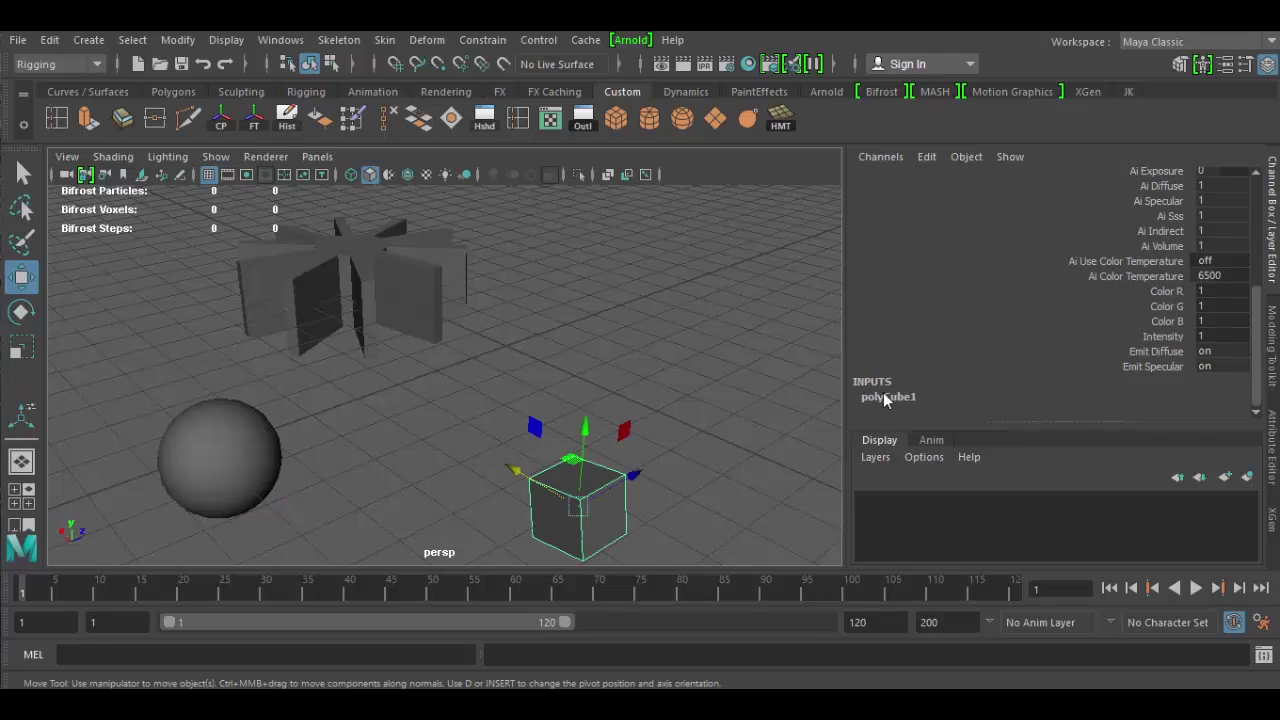
left_click(887, 397)
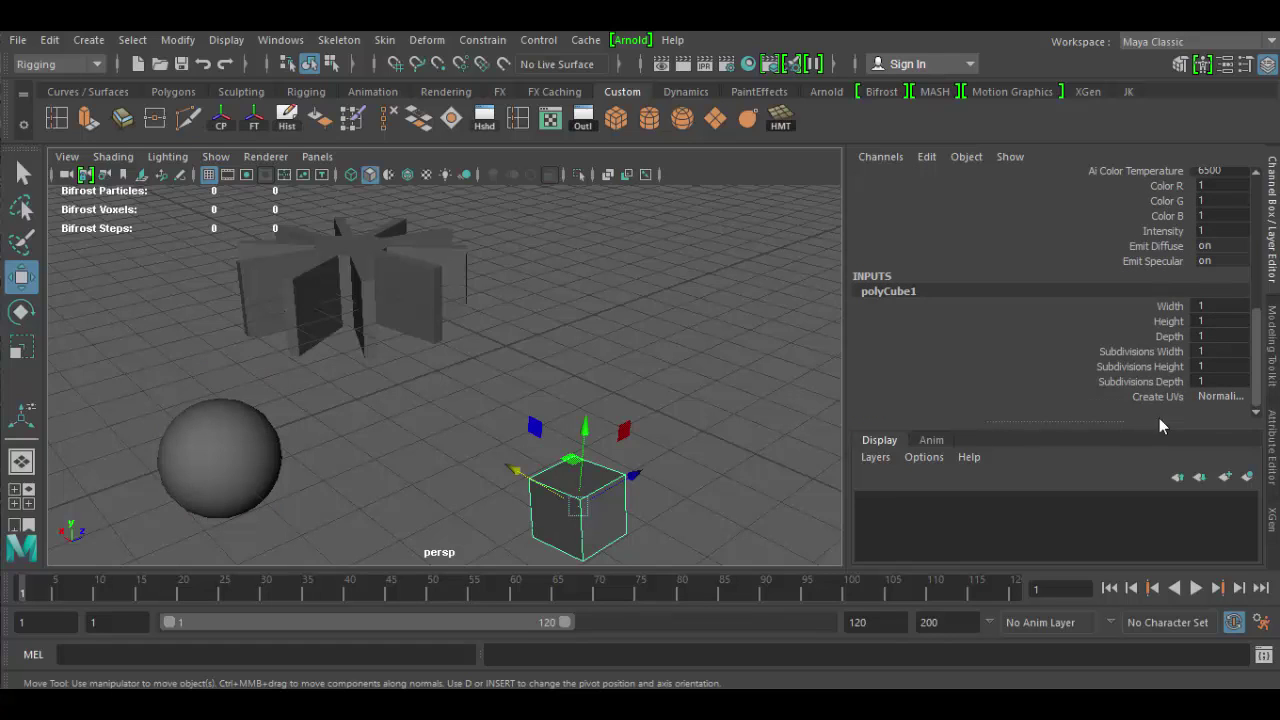
left_click(1162, 351)
middle_click_drag(677, 354, 735, 353)
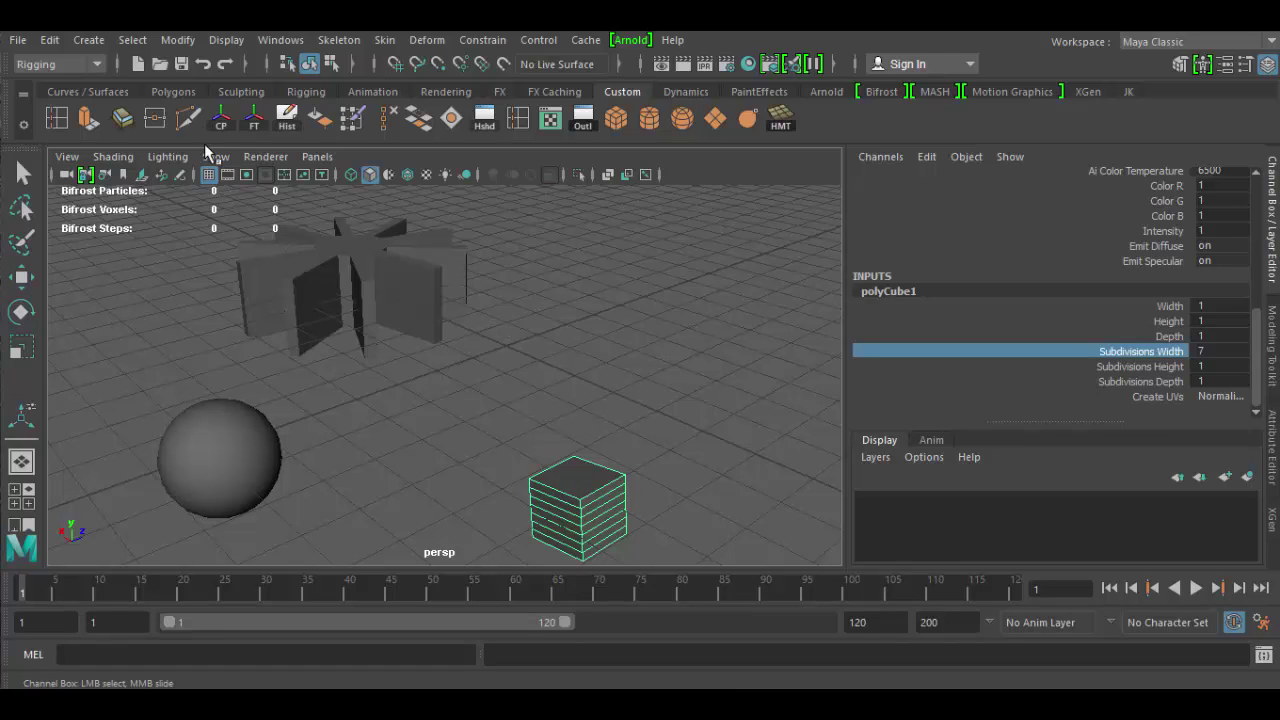
left_click(285, 125)
key("w")
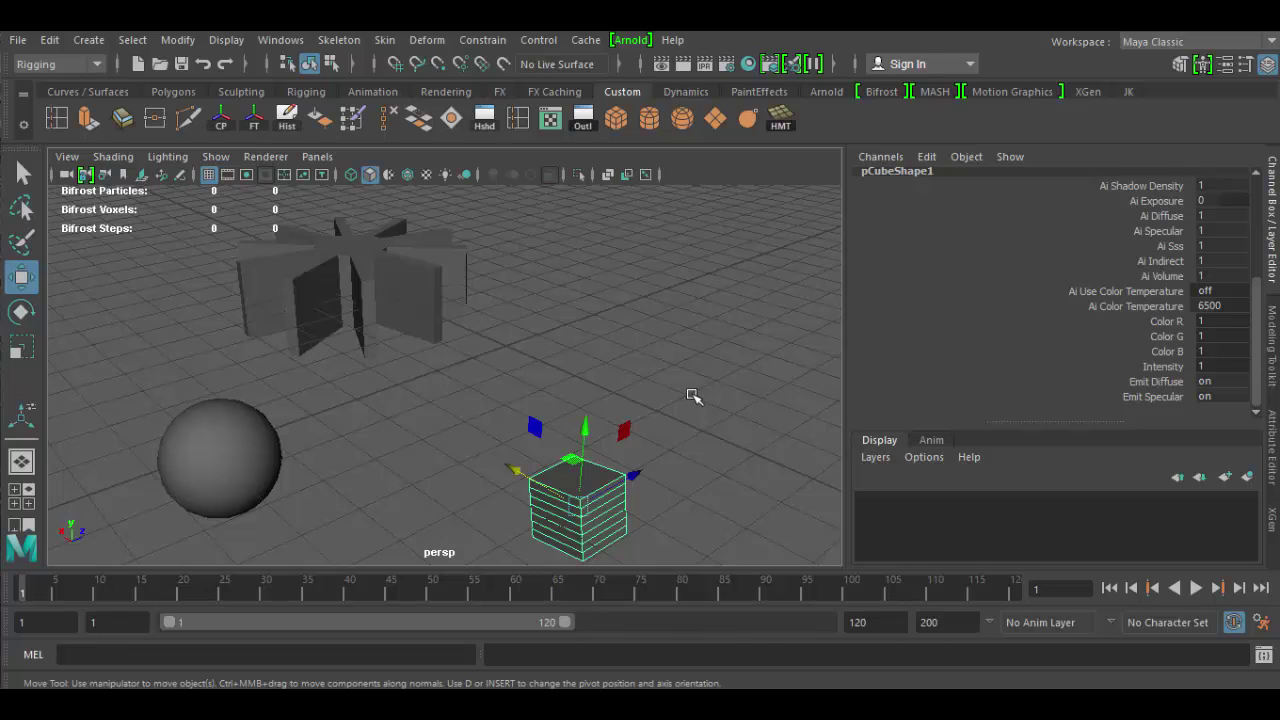
Inspect the finned cylinder's polyCylinder1 and polyExtrudeFace1 inputs and delete its construction history.
left_click(431, 299)
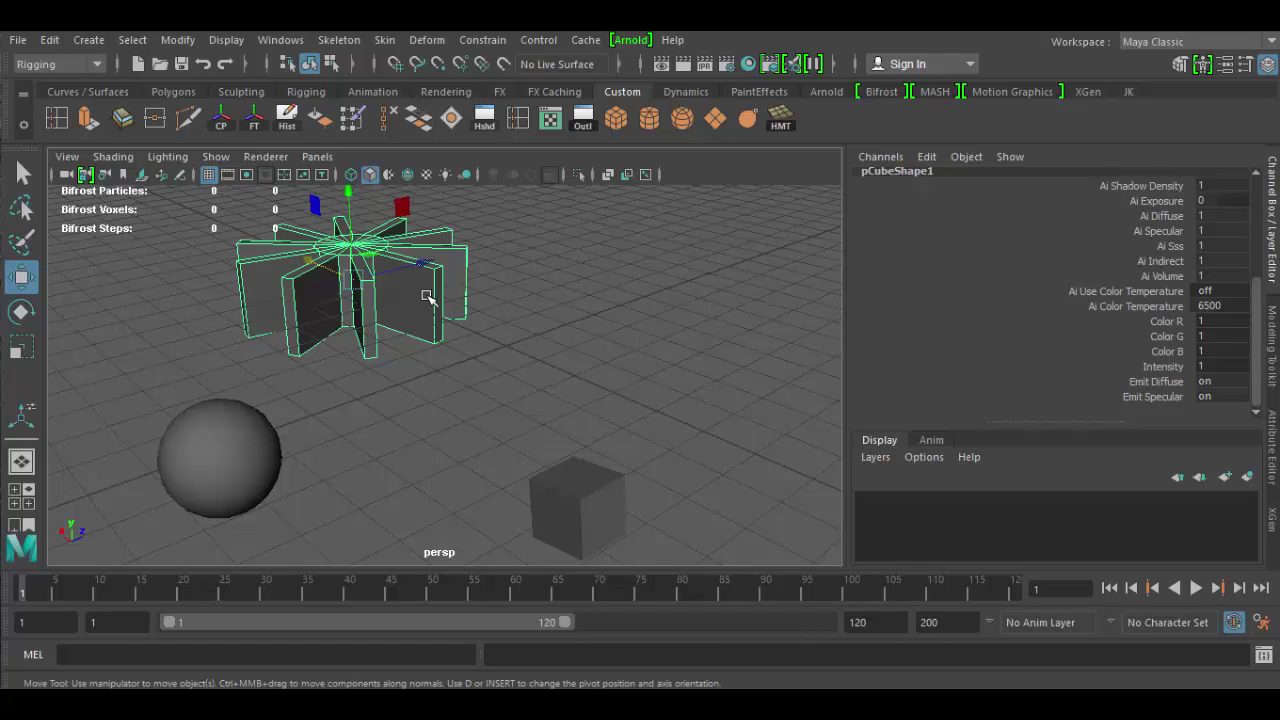
scroll(1029, 395, "down", 1)
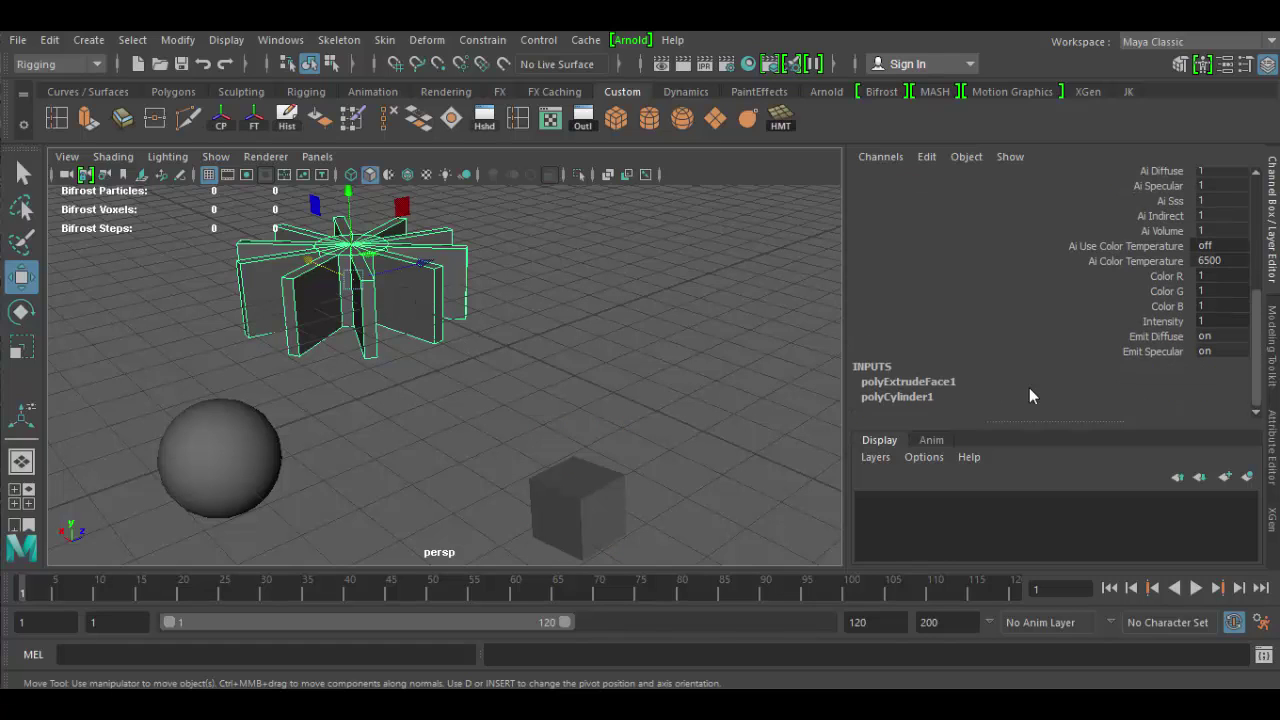
left_click(907, 396)
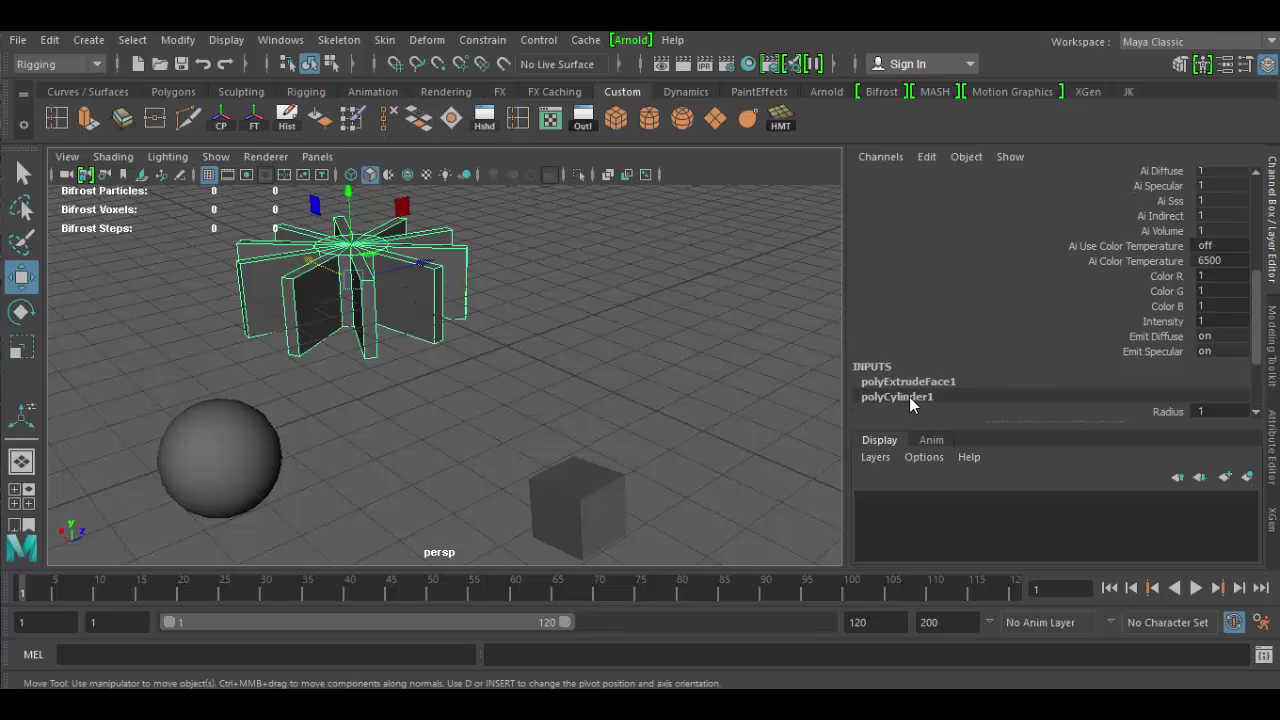
scroll(1126, 398, "down", 2)
scroll(1030, 375, "up", 1)
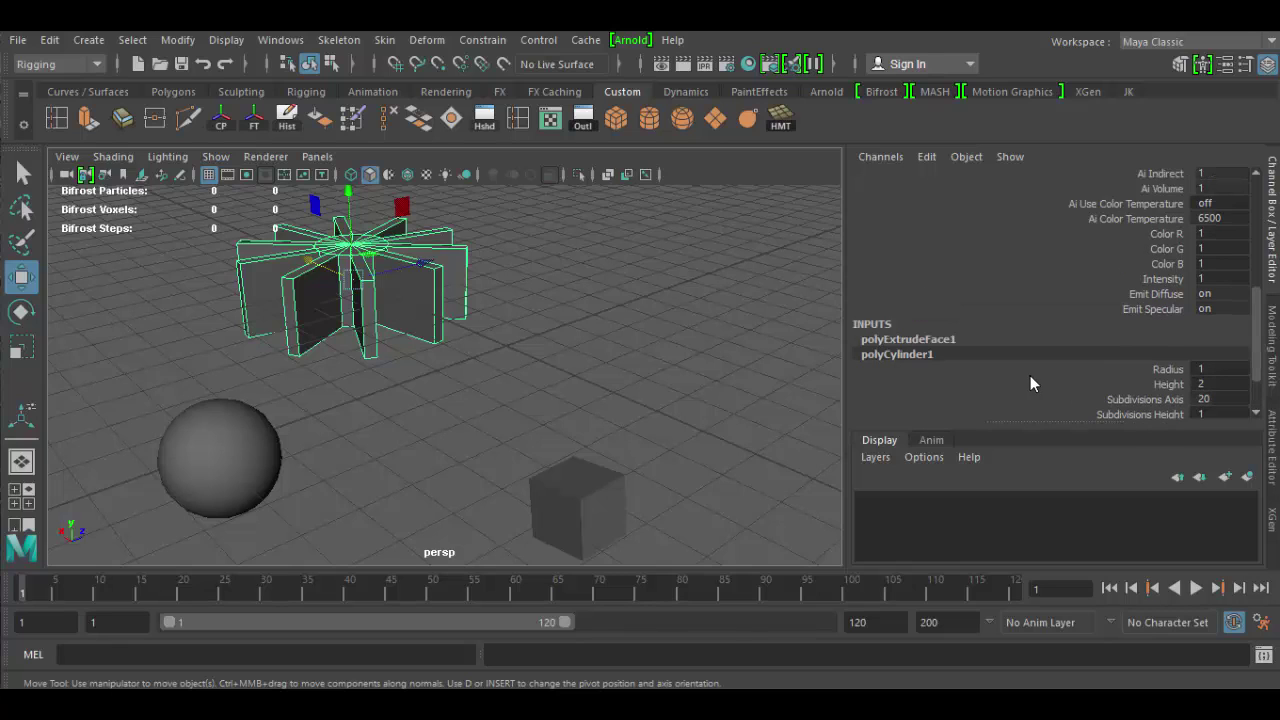
left_click(930, 340)
scroll(1040, 360, "down", 5)
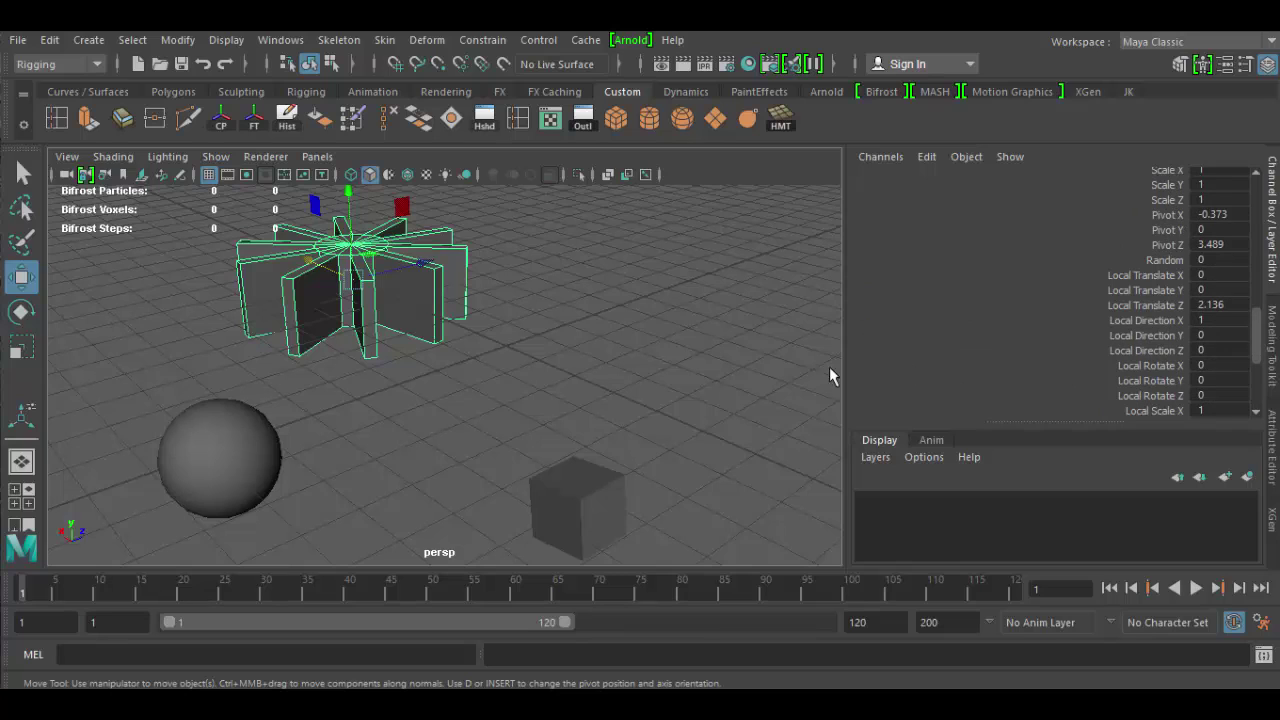
left_click(287, 119)
Examine the finned cylinder's channels and its pCylinderShape1 node for any remaining construction inputs.
scroll(923, 391, "up", 3)
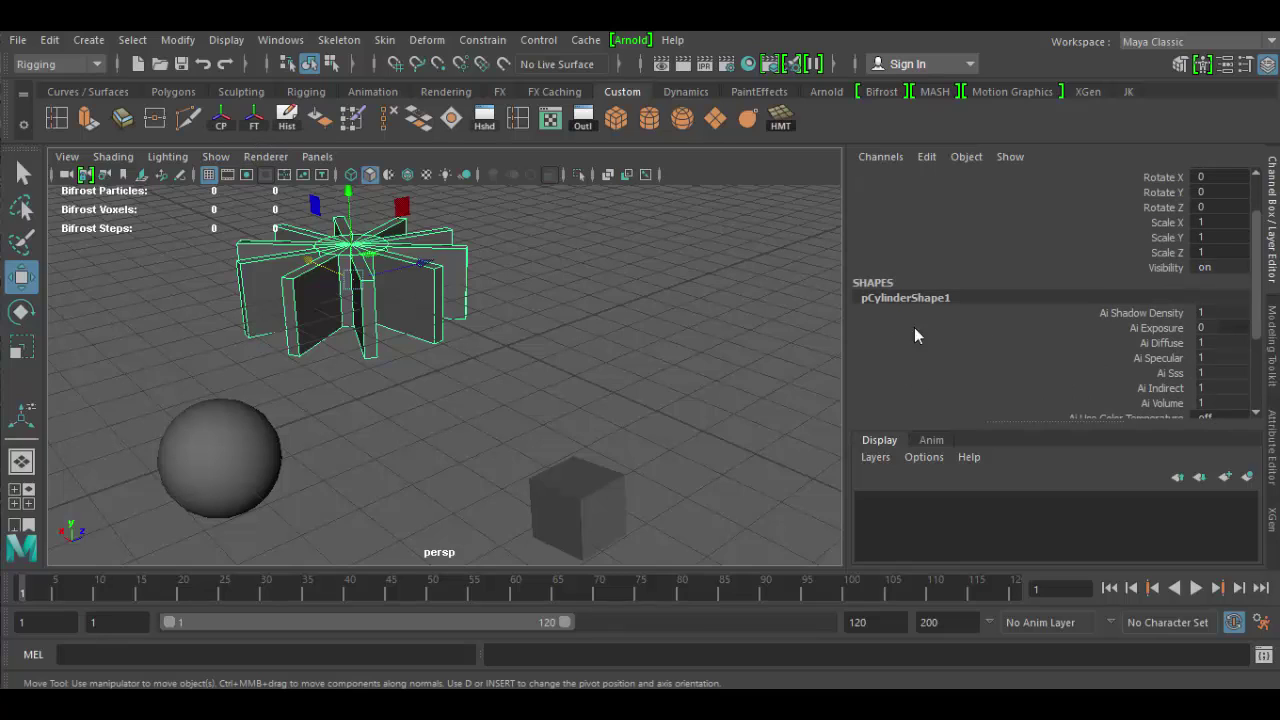
scroll(914, 329, "up", 1)
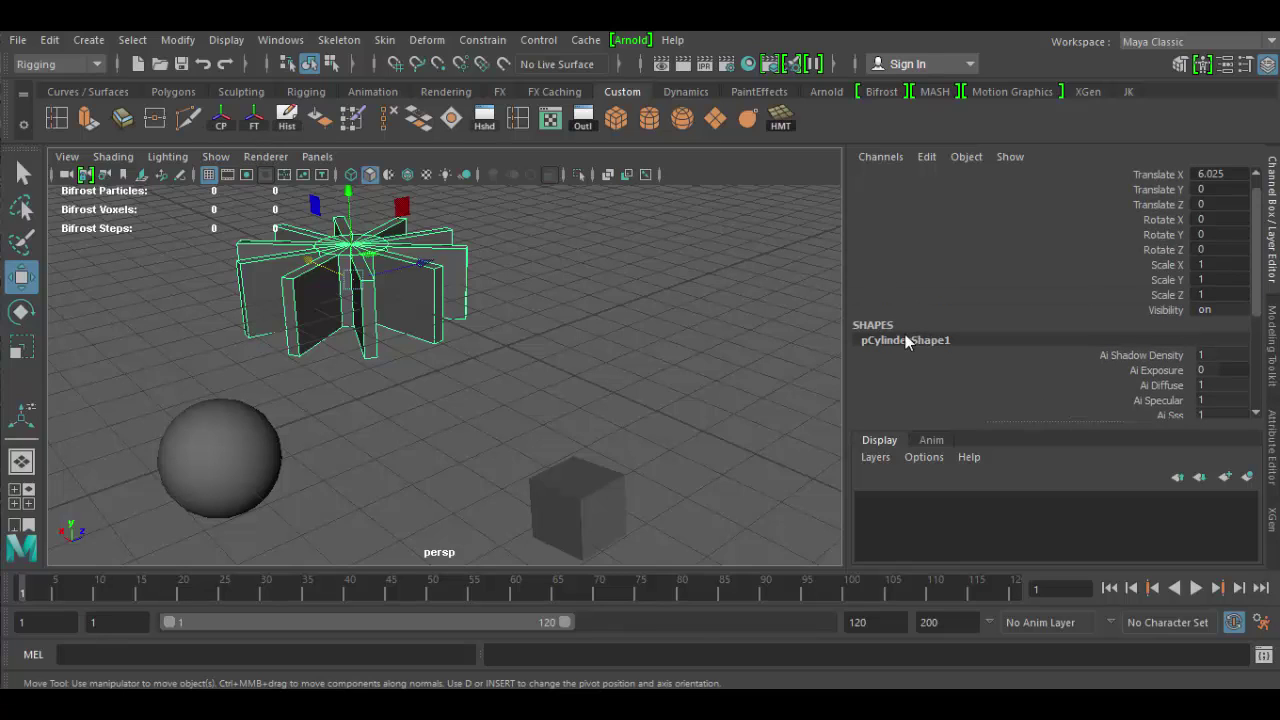
left_click(905, 340)
left_click(901, 357)
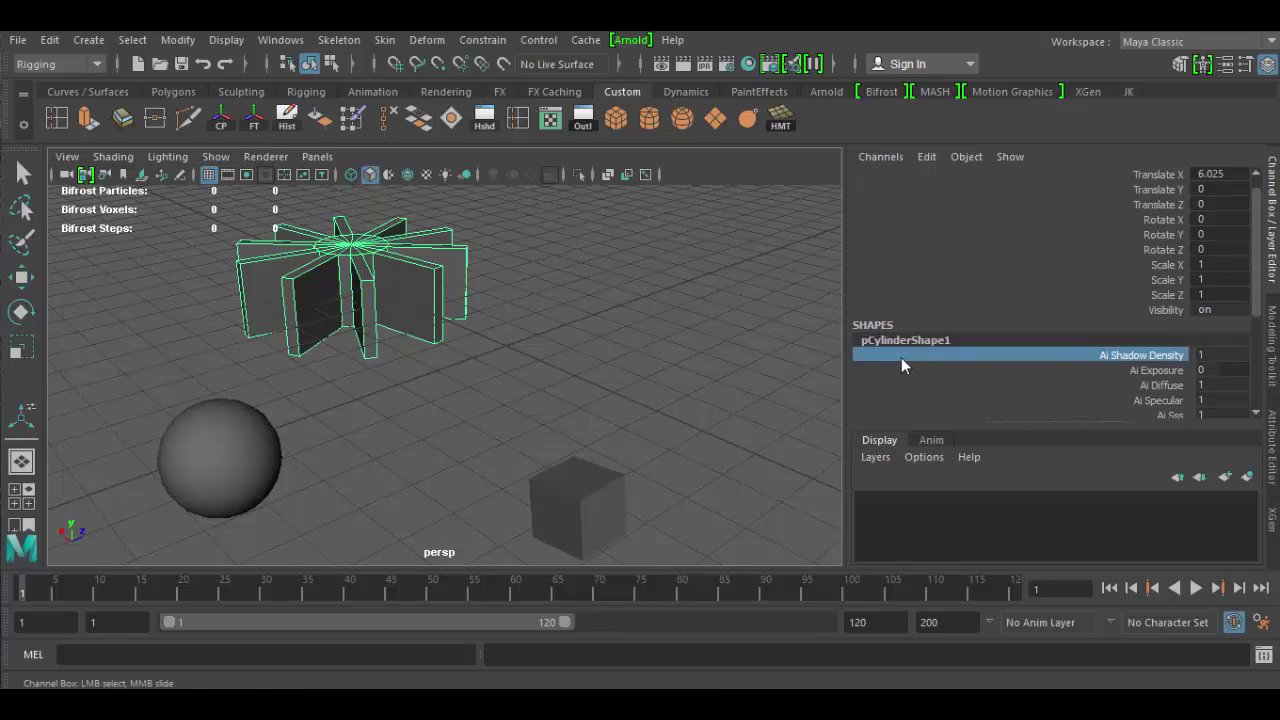
double_click(906, 338)
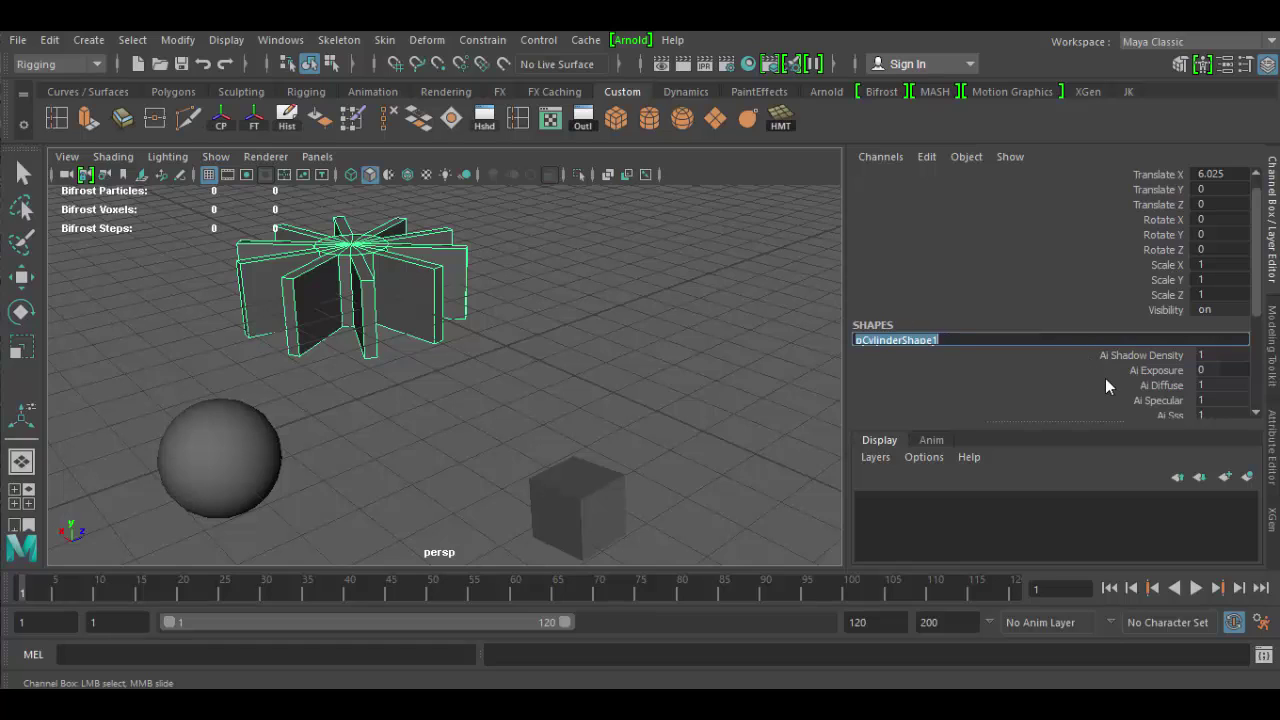
scroll(1104, 378, "down", 4)
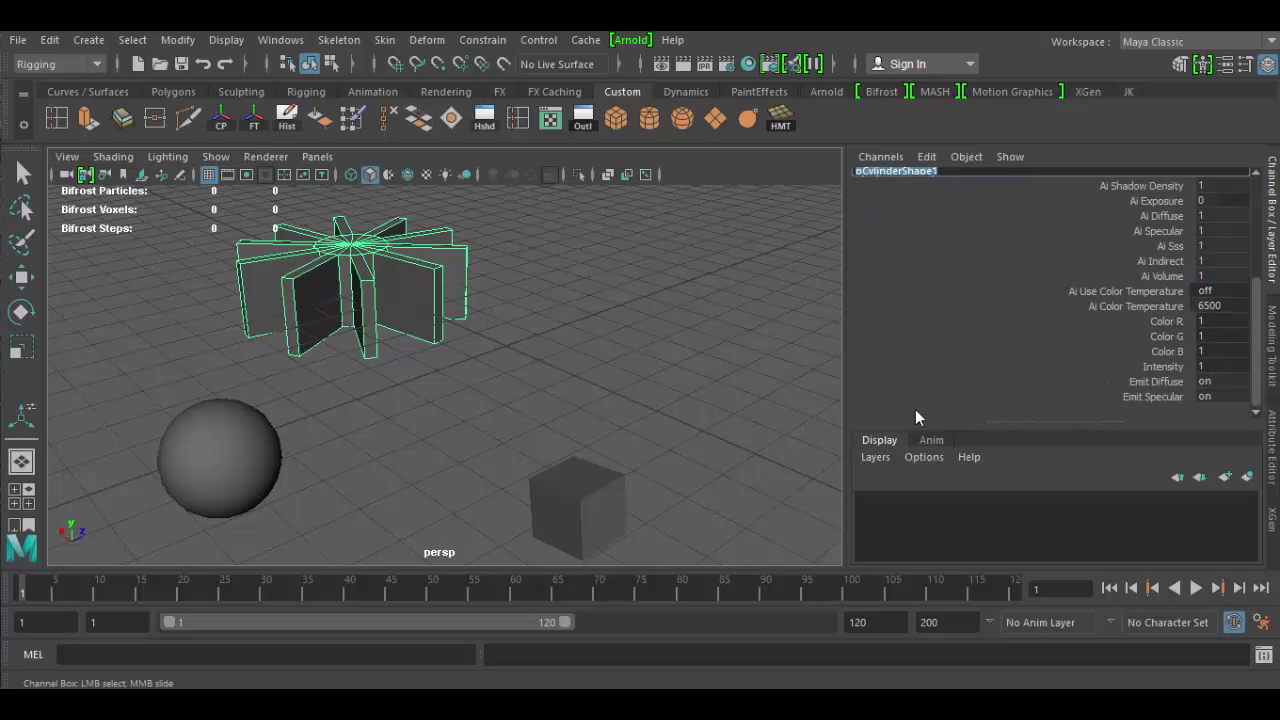
scroll(923, 404, "up", 4)
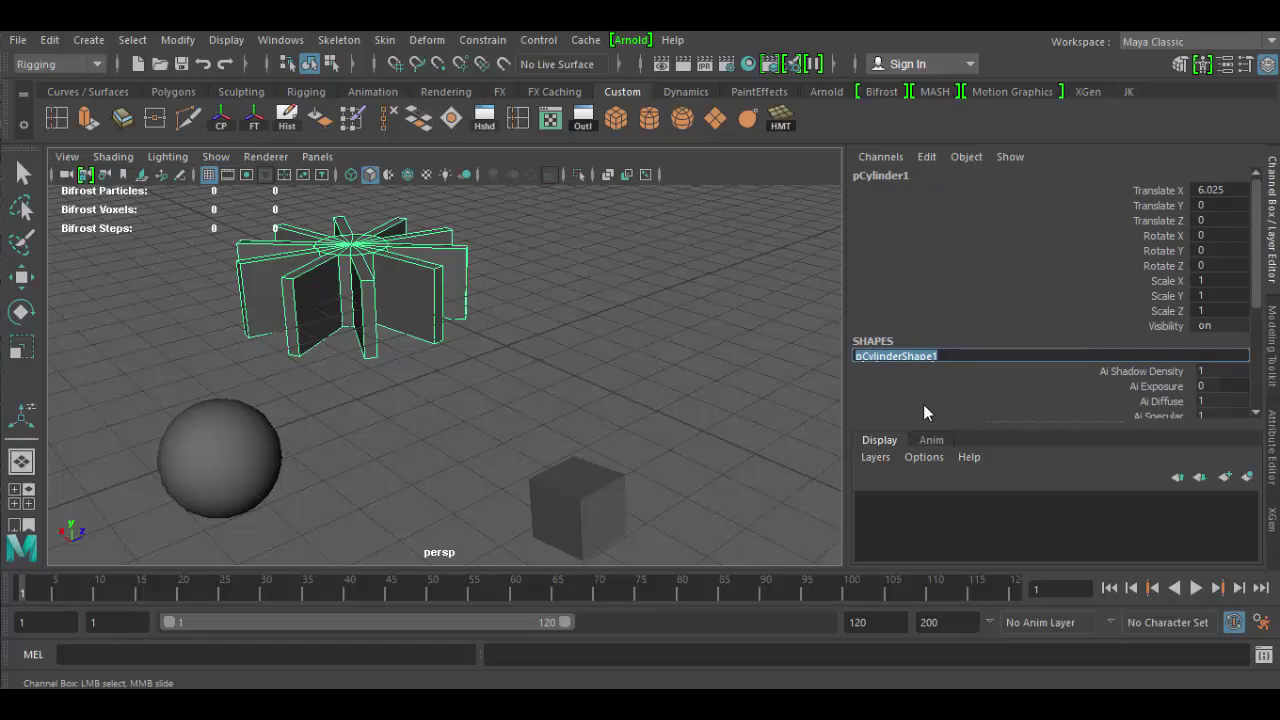
Compare the transform values of the cube, sphere and finned cylinder, and freeze the sphere's transformations.
left_click(582, 512)
key("w")
left_click(225, 441)
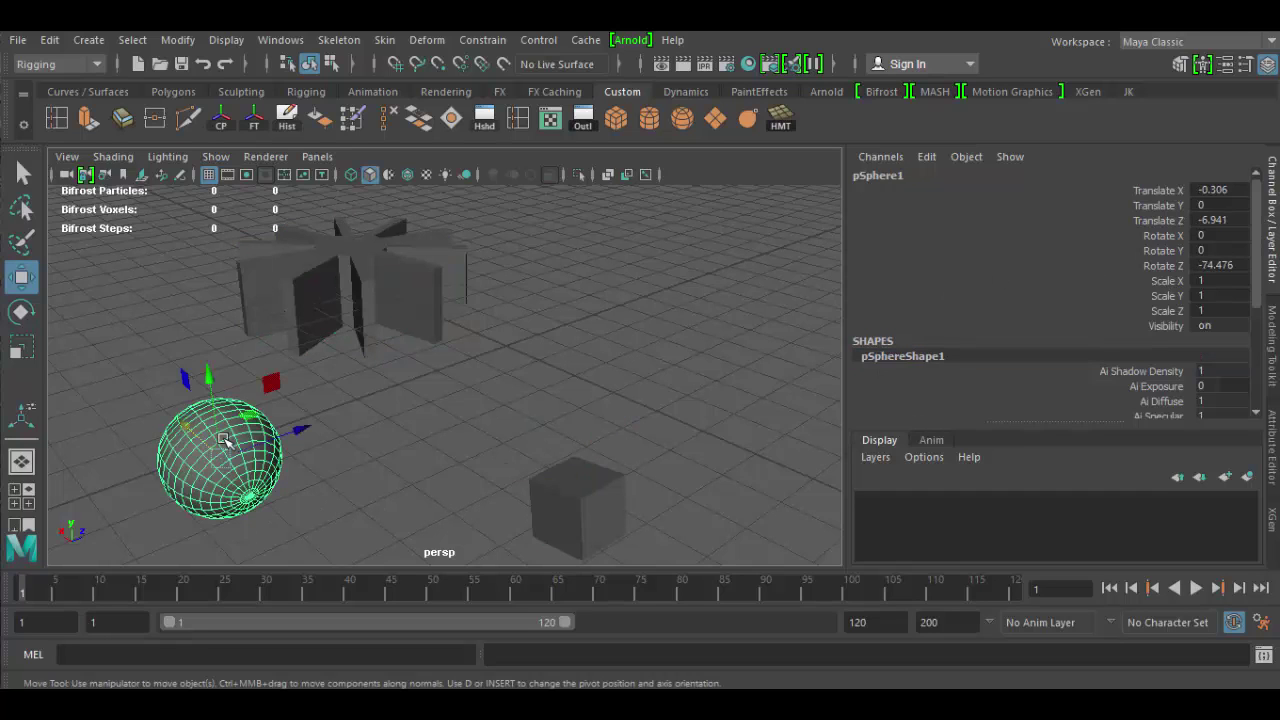
left_click(347, 271)
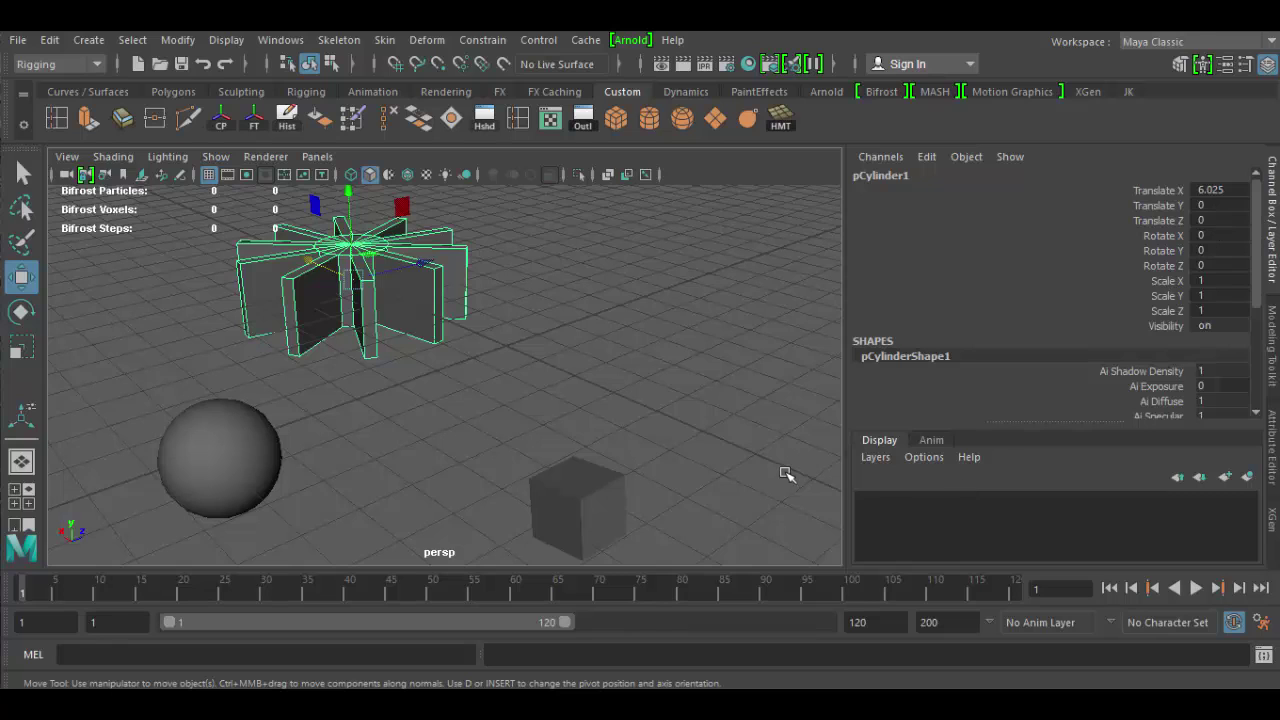
left_click(572, 489)
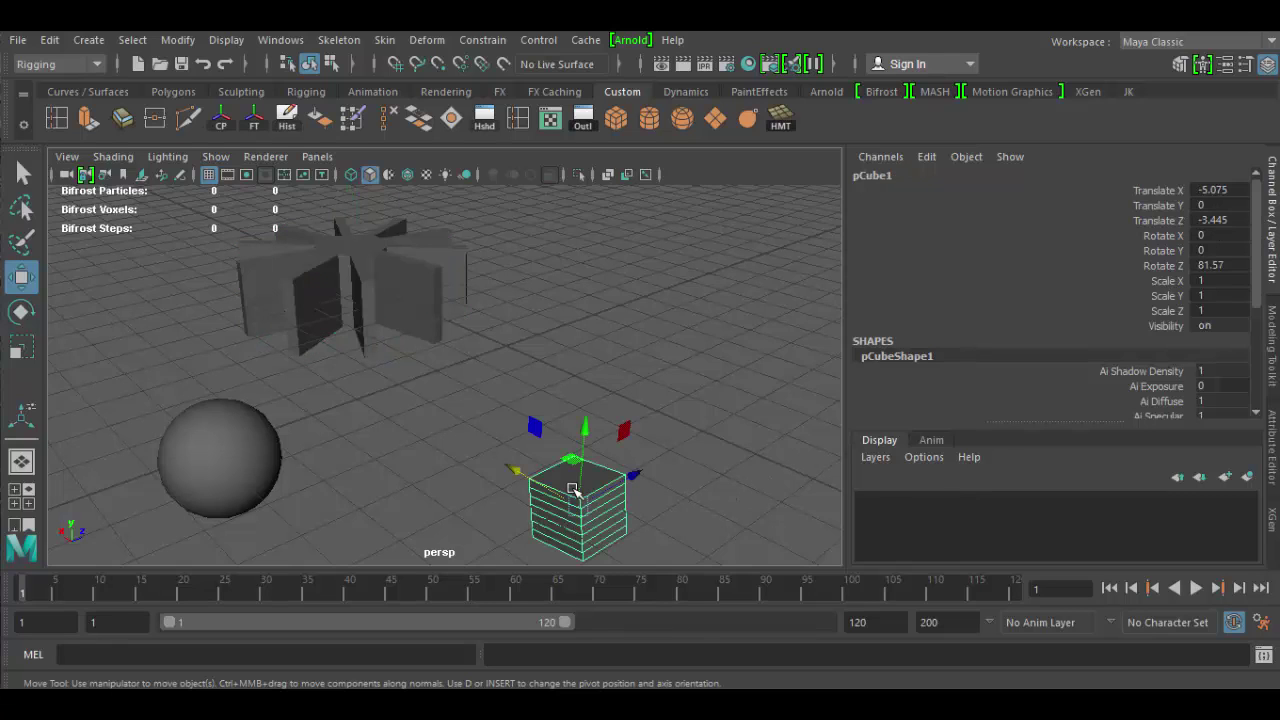
left_click(254, 452)
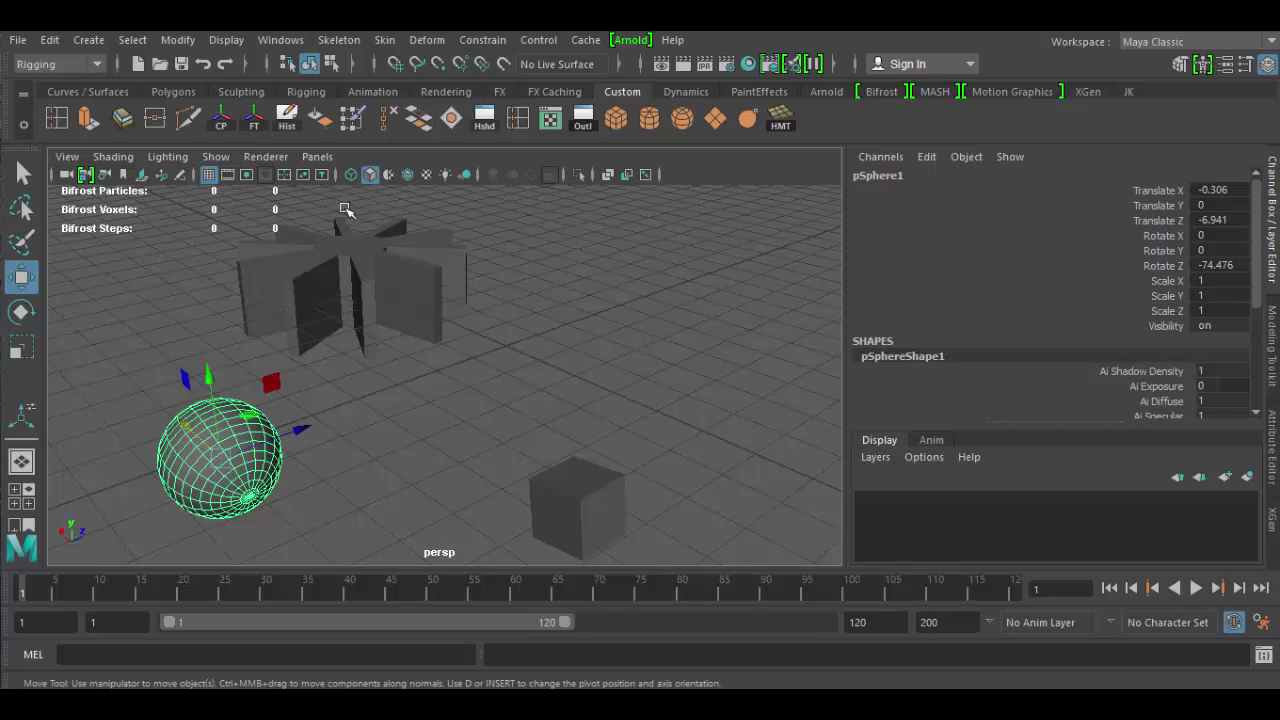
left_click(256, 120)
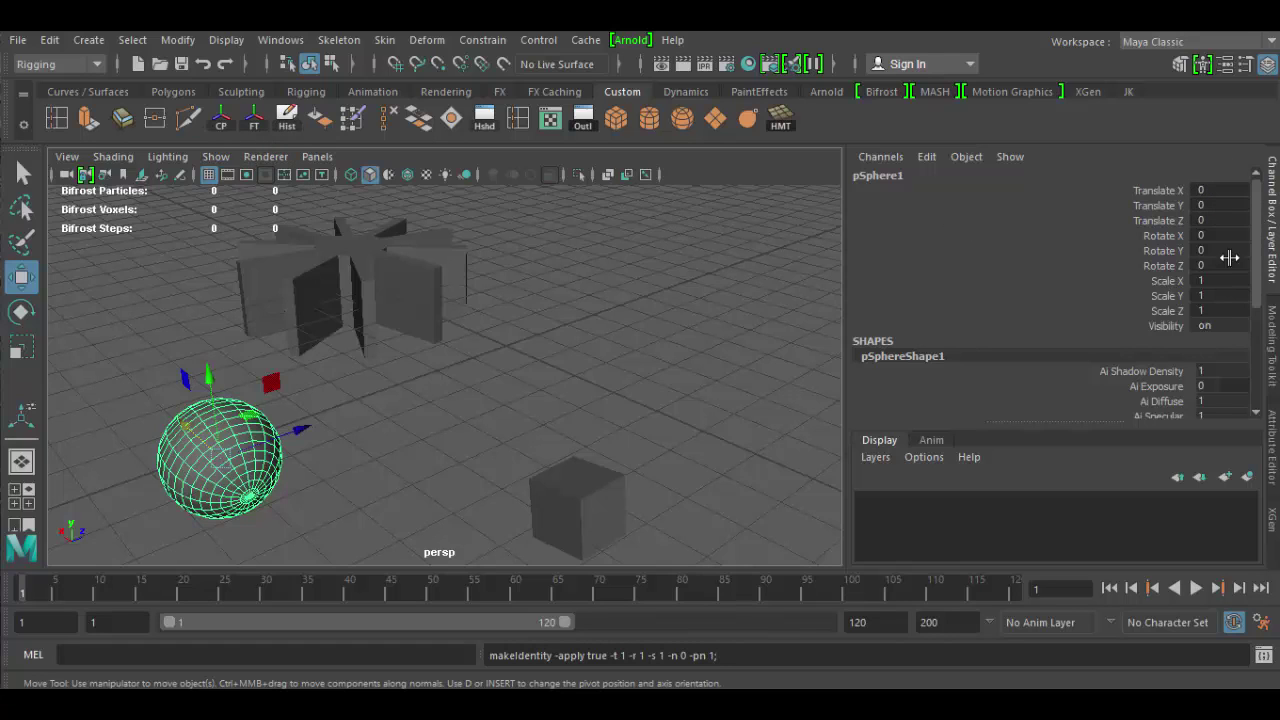
Scale the cube up uniformly to about 2.9 and freeze its transformations.
left_click(595, 525)
key("r")
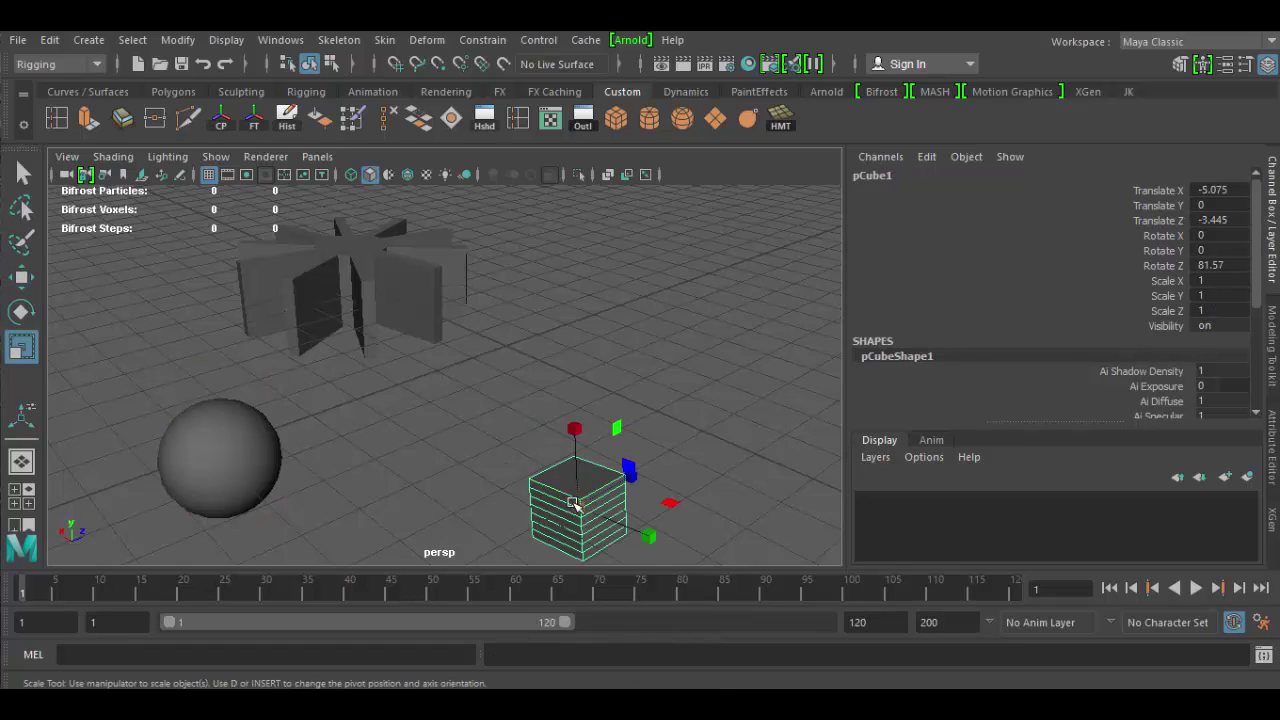
left_click_drag(698, 551, 705, 554)
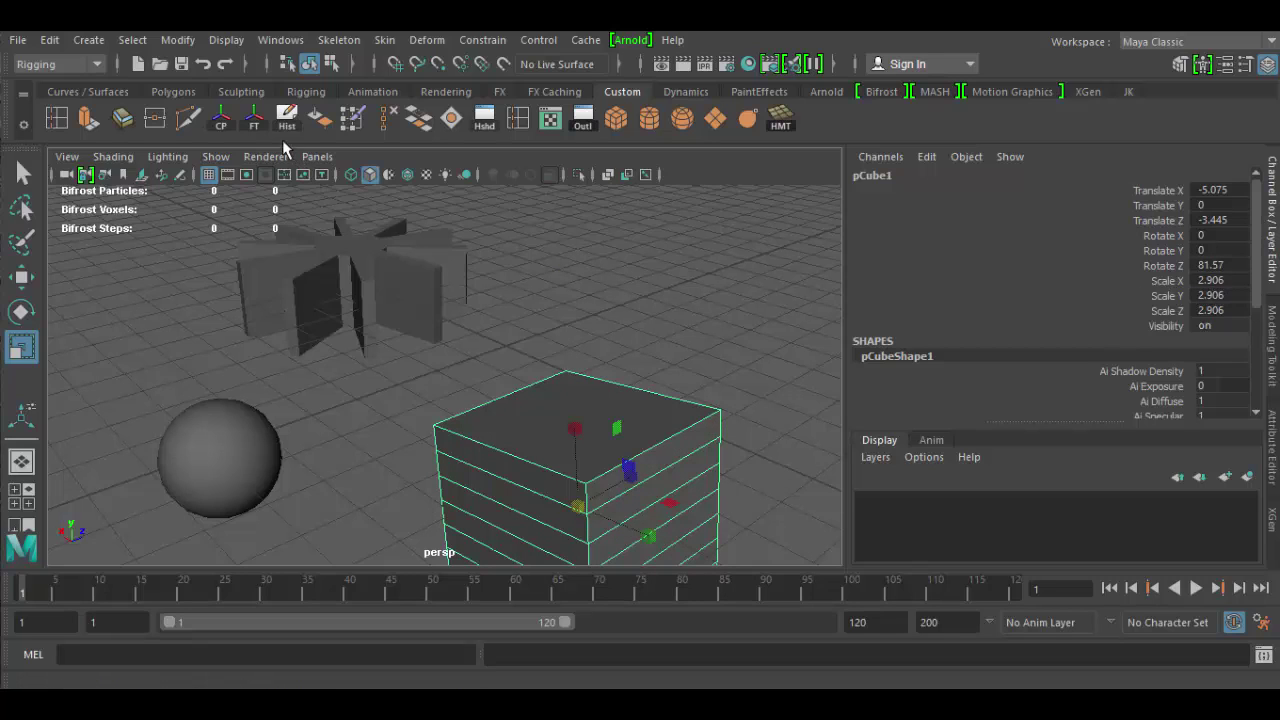
left_click(255, 123)
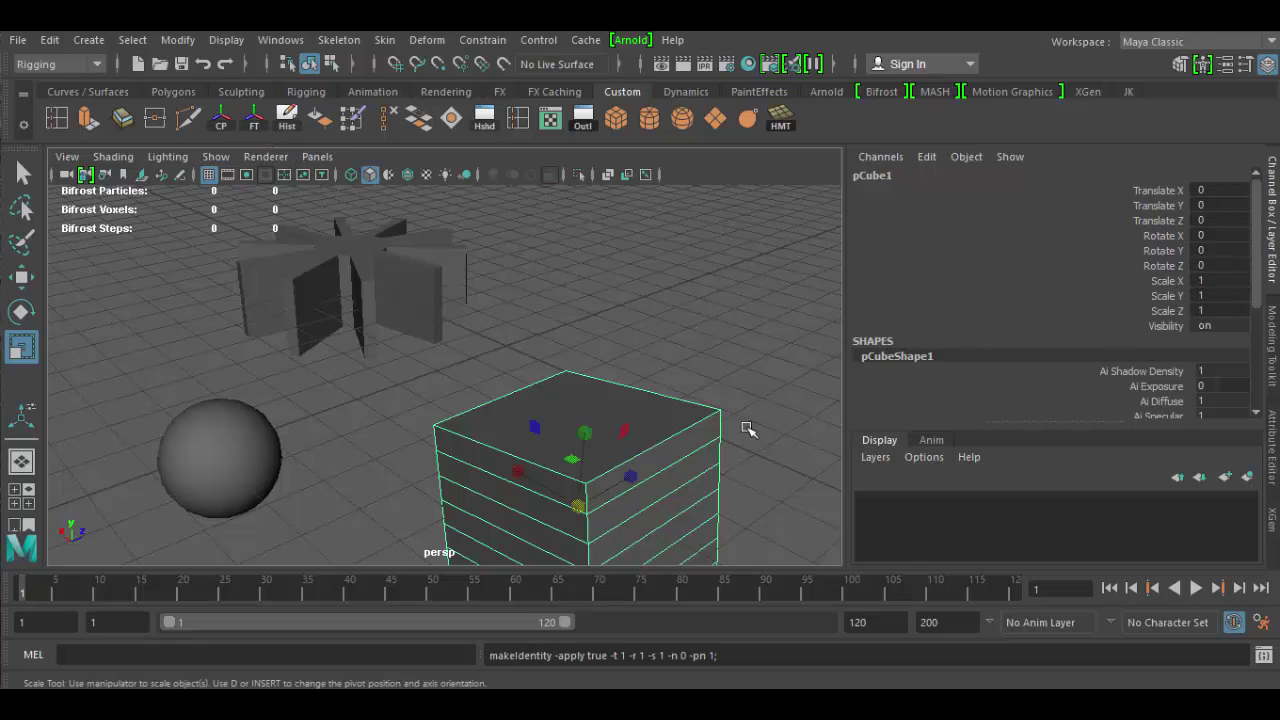
Scale the cube down uniformly to about 0.23, and reset its Scale X, Y and Z to 1.
left_click_drag(580, 505, 437, 503)
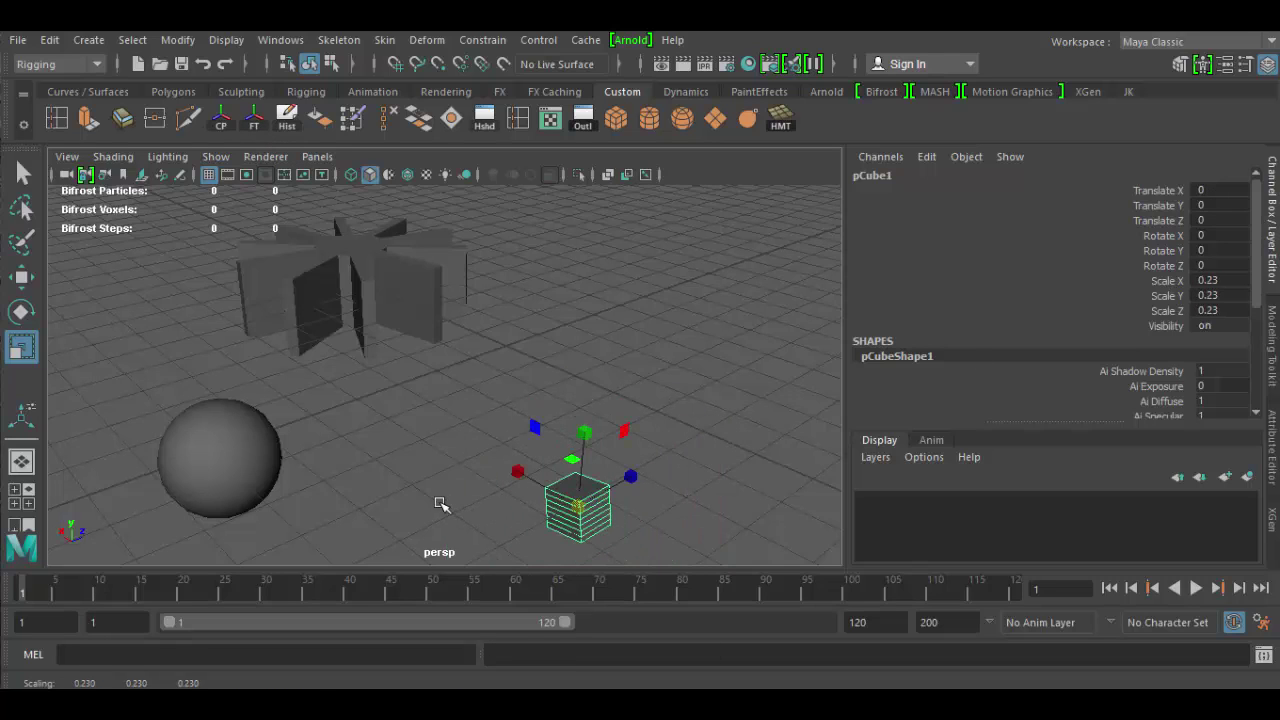
left_click_drag(1228, 279, 1230, 306)
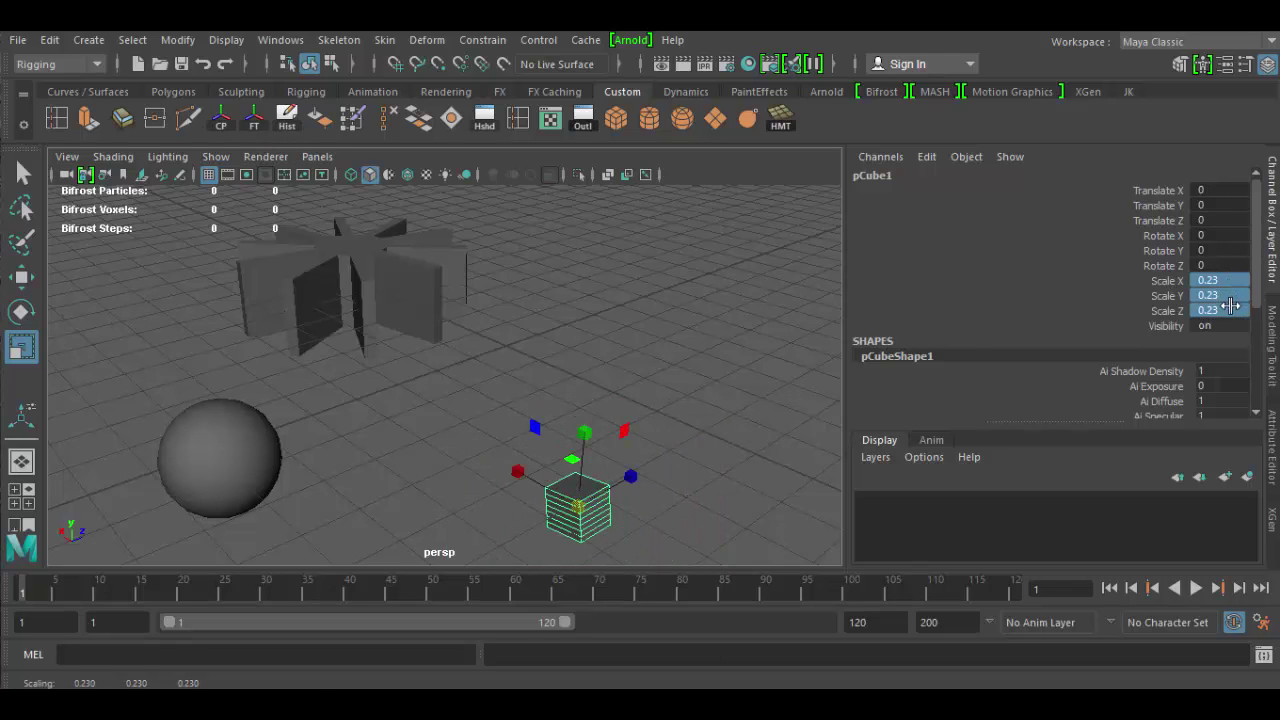
type("1")
key("Return")
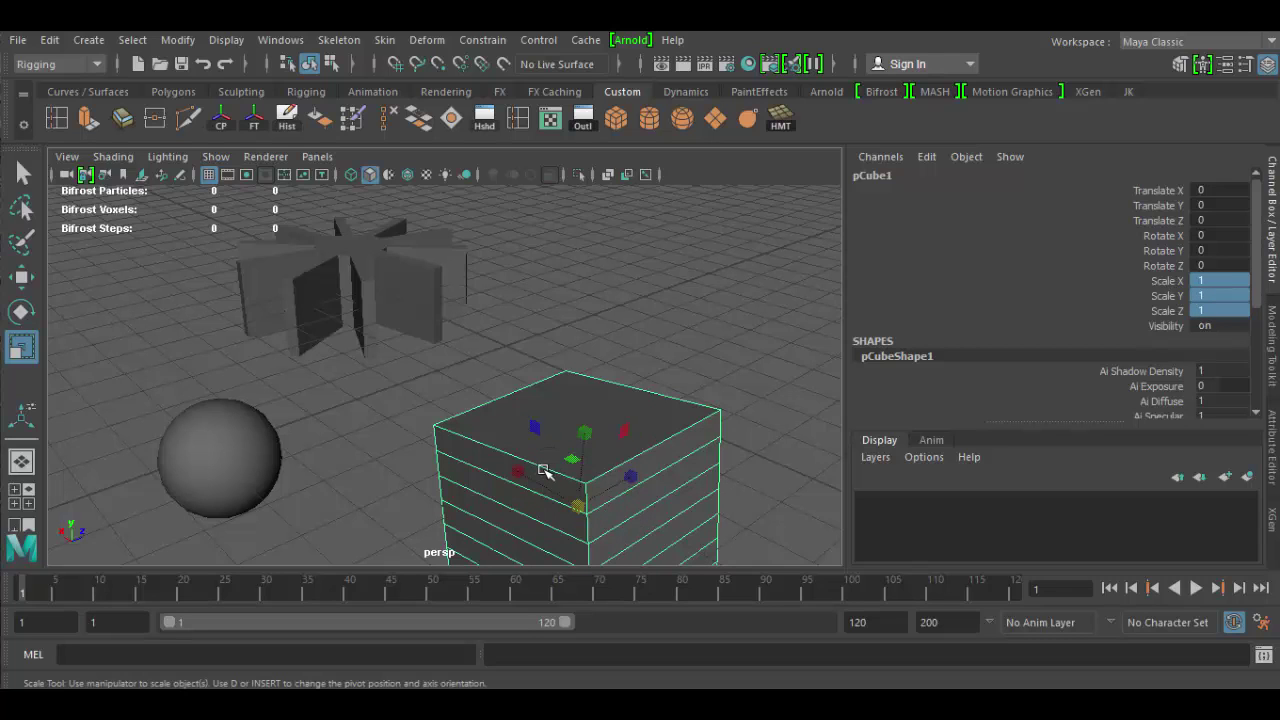
Set the finned cylinder's Translate X to 0.
left_click(371, 296)
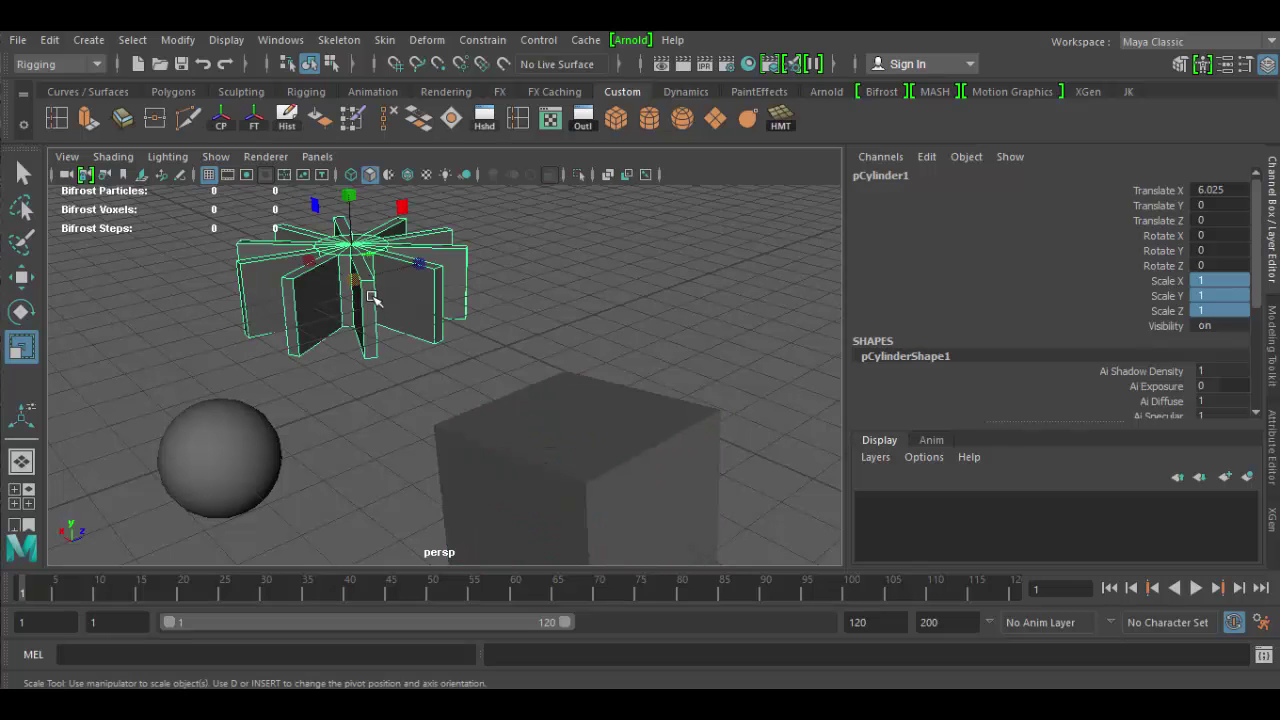
left_click_drag(430, 410, 683, 409, "alt")
scroll(630, 435, "up", 3)
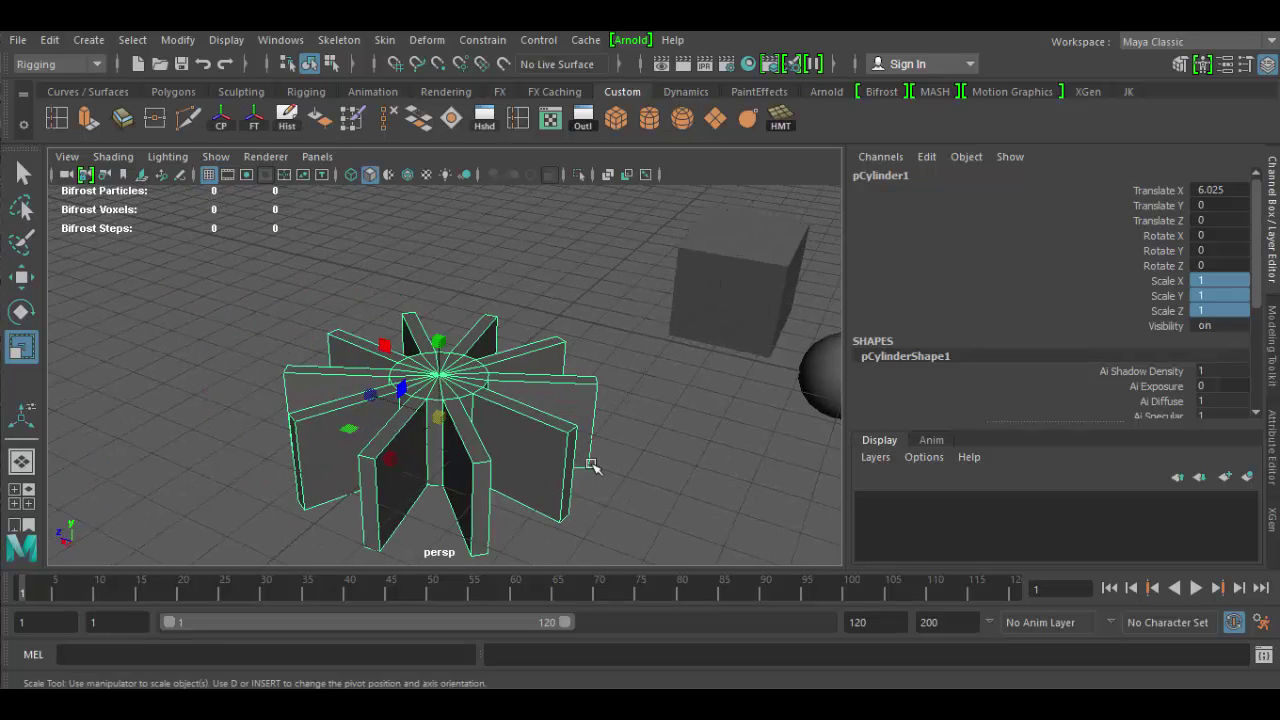
scroll(540, 466, "up", 3)
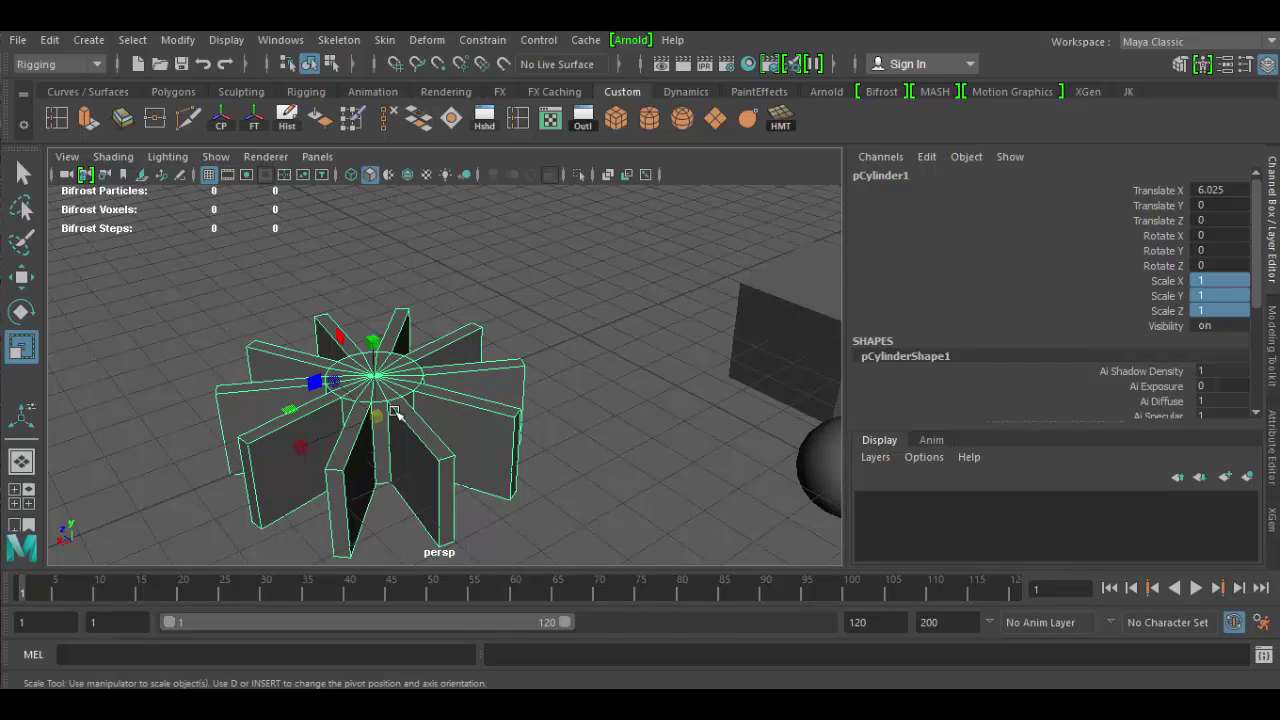
double_click(1228, 189)
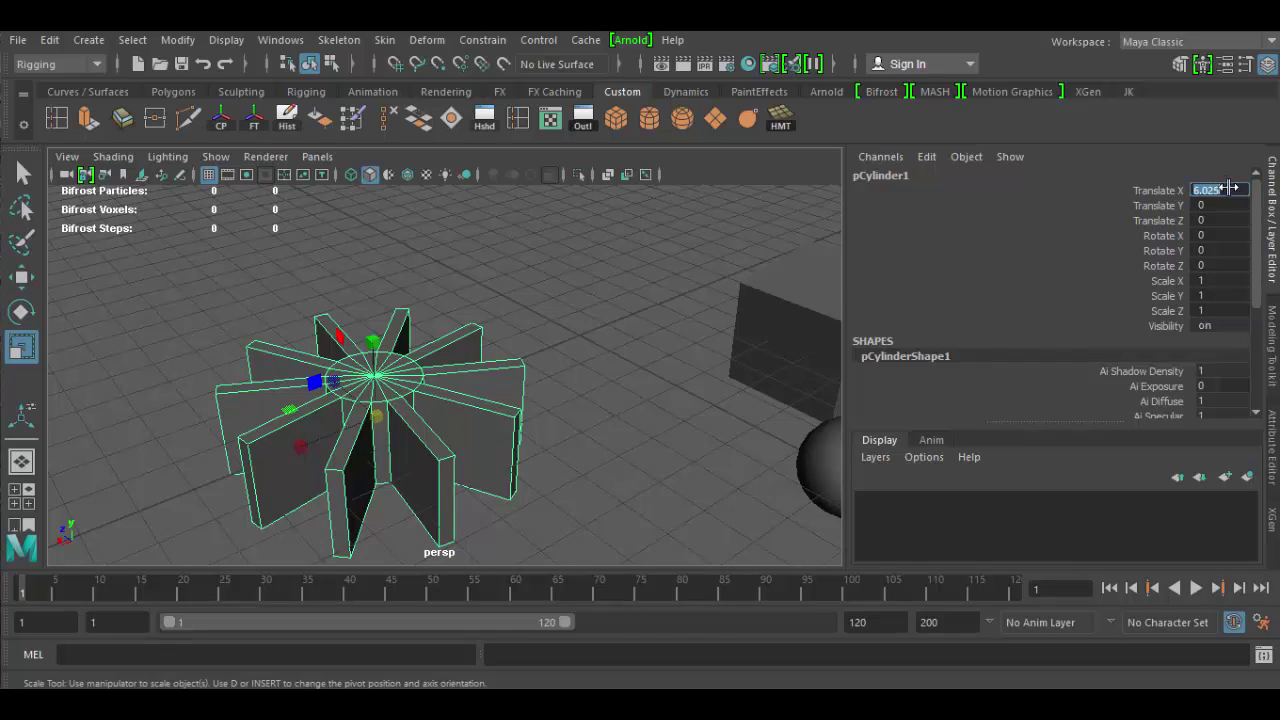
type("0")
key("Return")
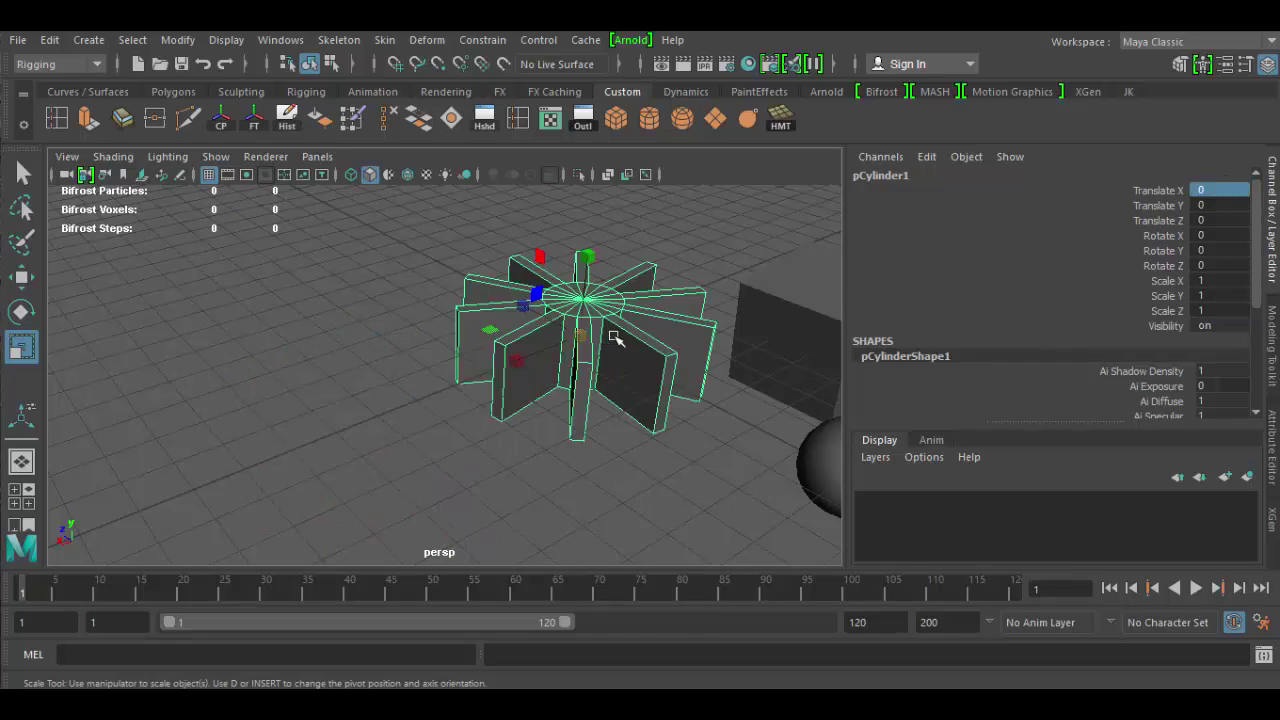
Move the finned cylinder along X to a Translate X of about 4.78 and freeze its transformations.
left_click_drag(686, 452, 577, 483, "alt")
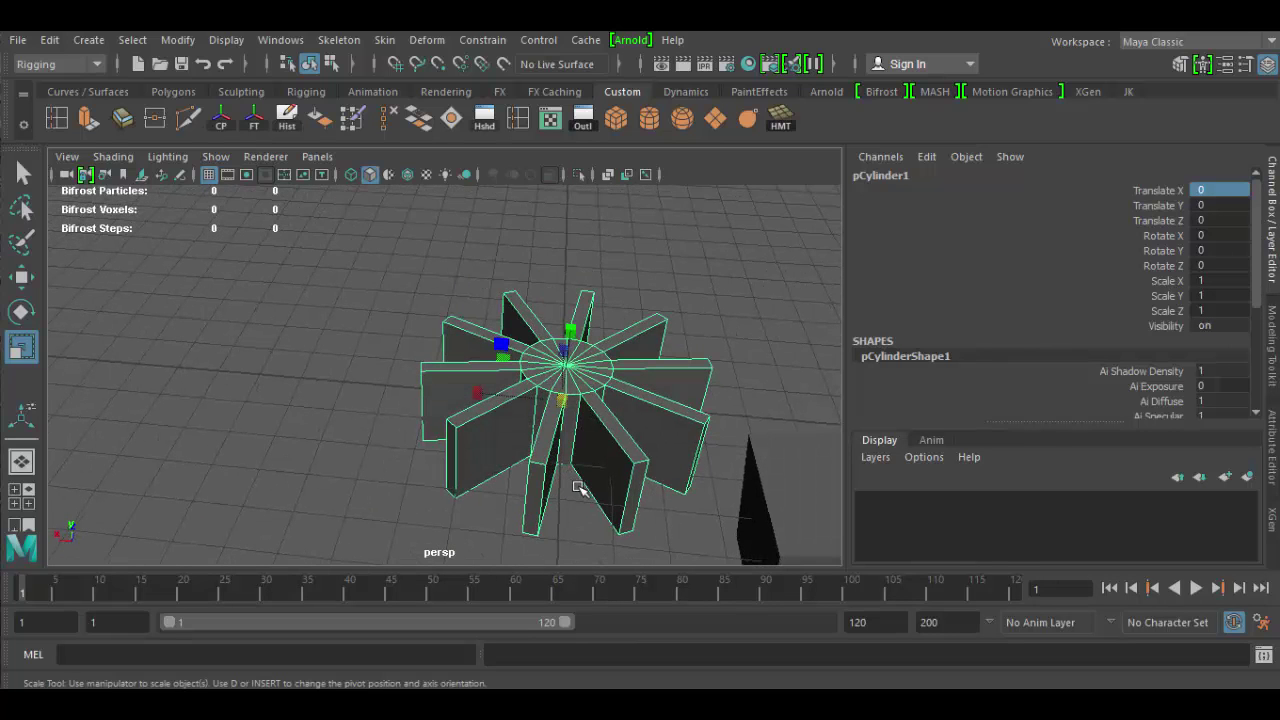
key("w")
left_click_drag(480, 390, 267, 404)
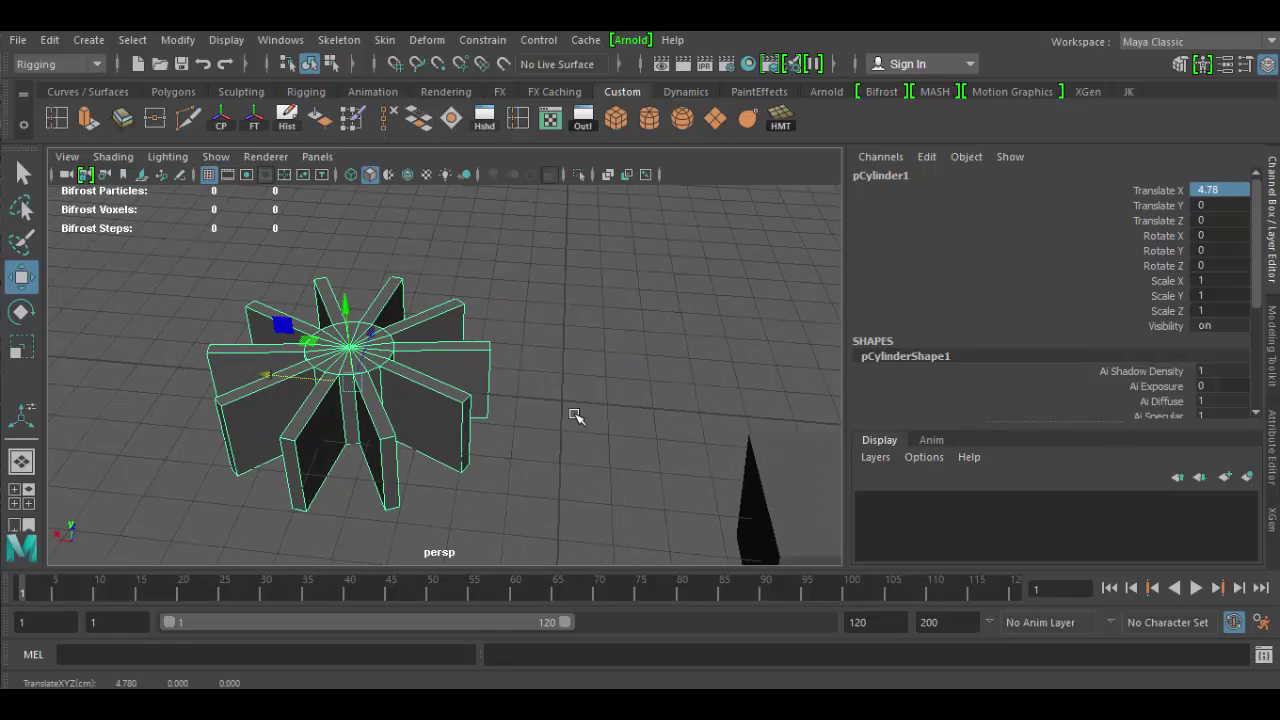
left_click(255, 124)
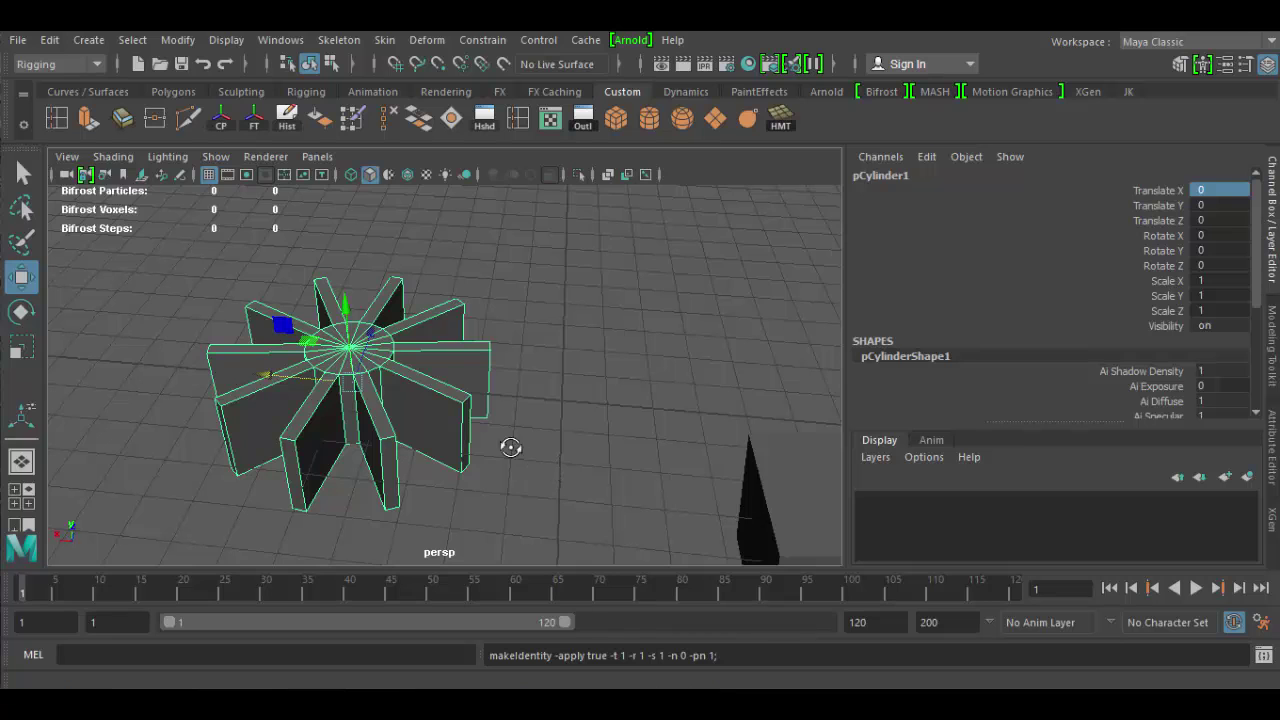
Check the transform values of the finned cylinder, cube and sphere.
left_click_drag(508, 446, 508, 410, "alt")
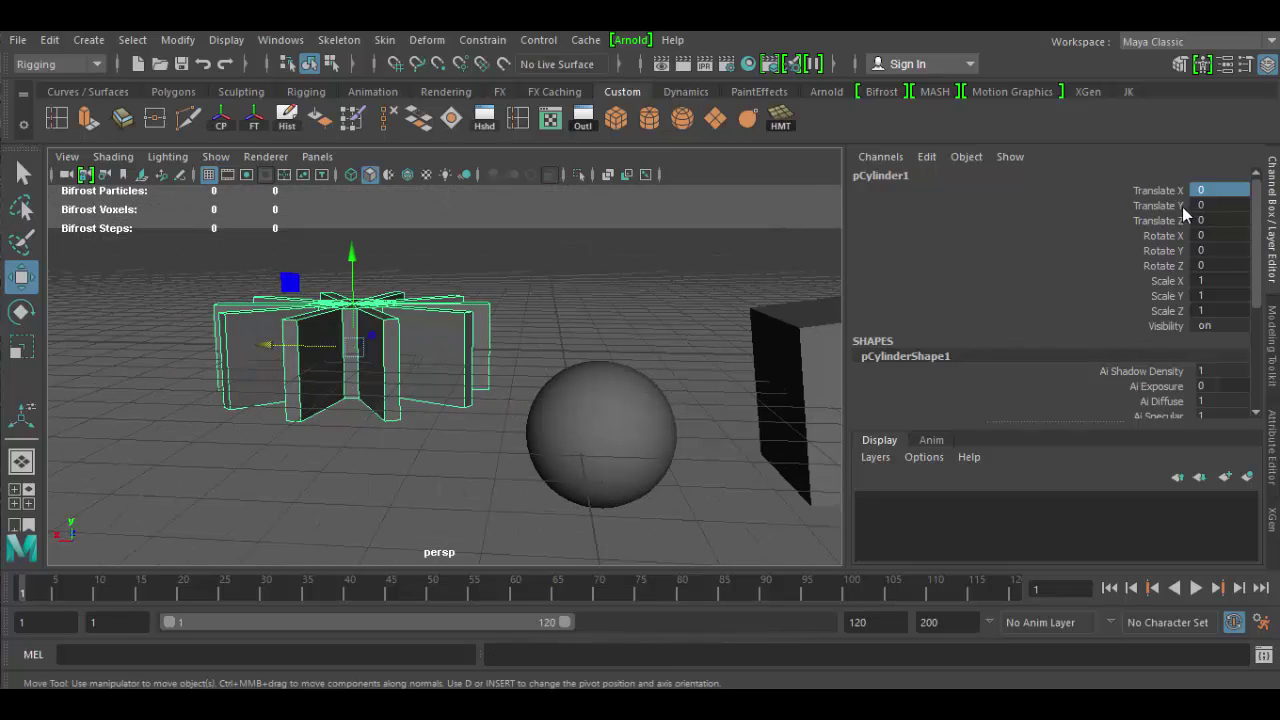
left_click_drag(523, 371, 547, 418, "alt")
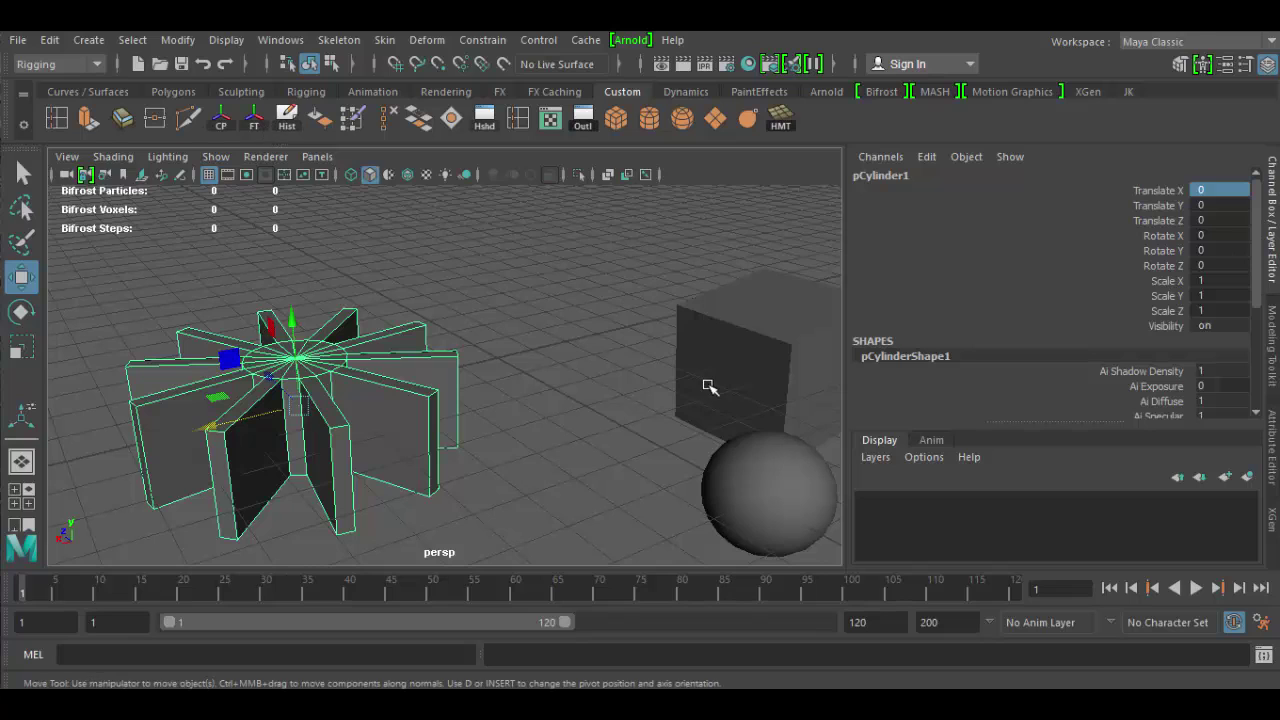
left_click(755, 354)
left_click(752, 476)
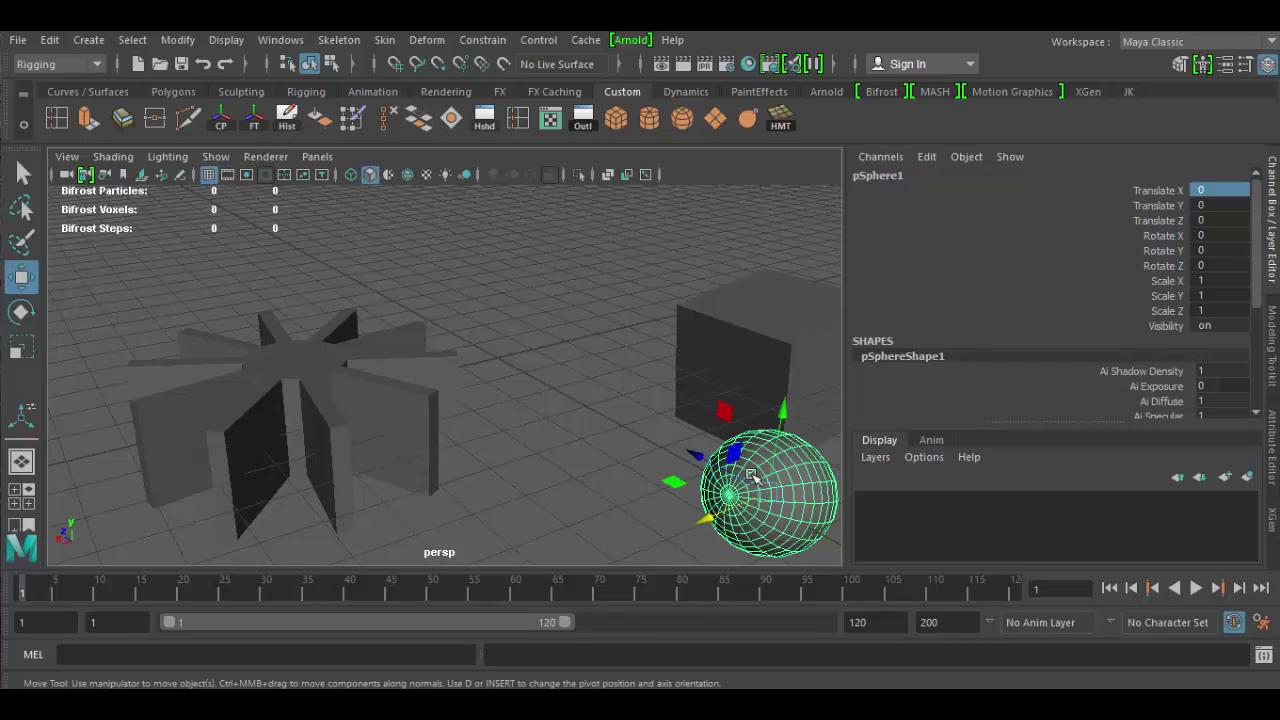
left_click(740, 338)
left_click(417, 400)
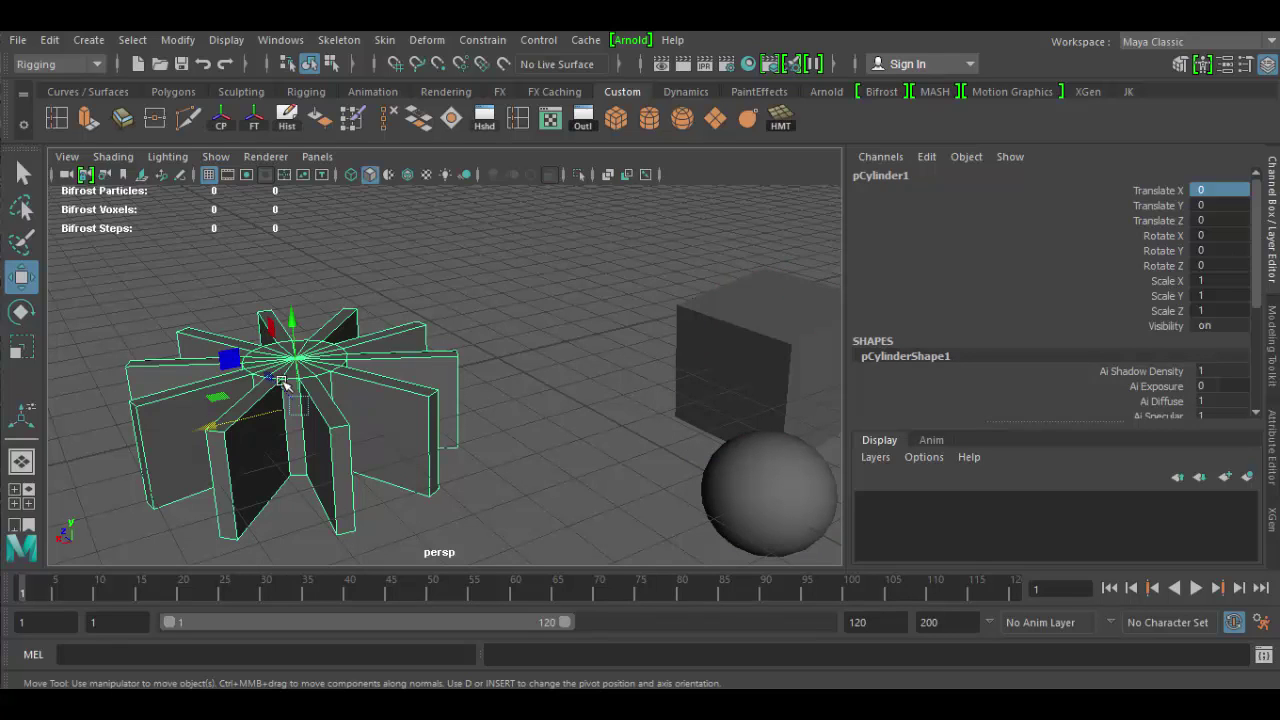